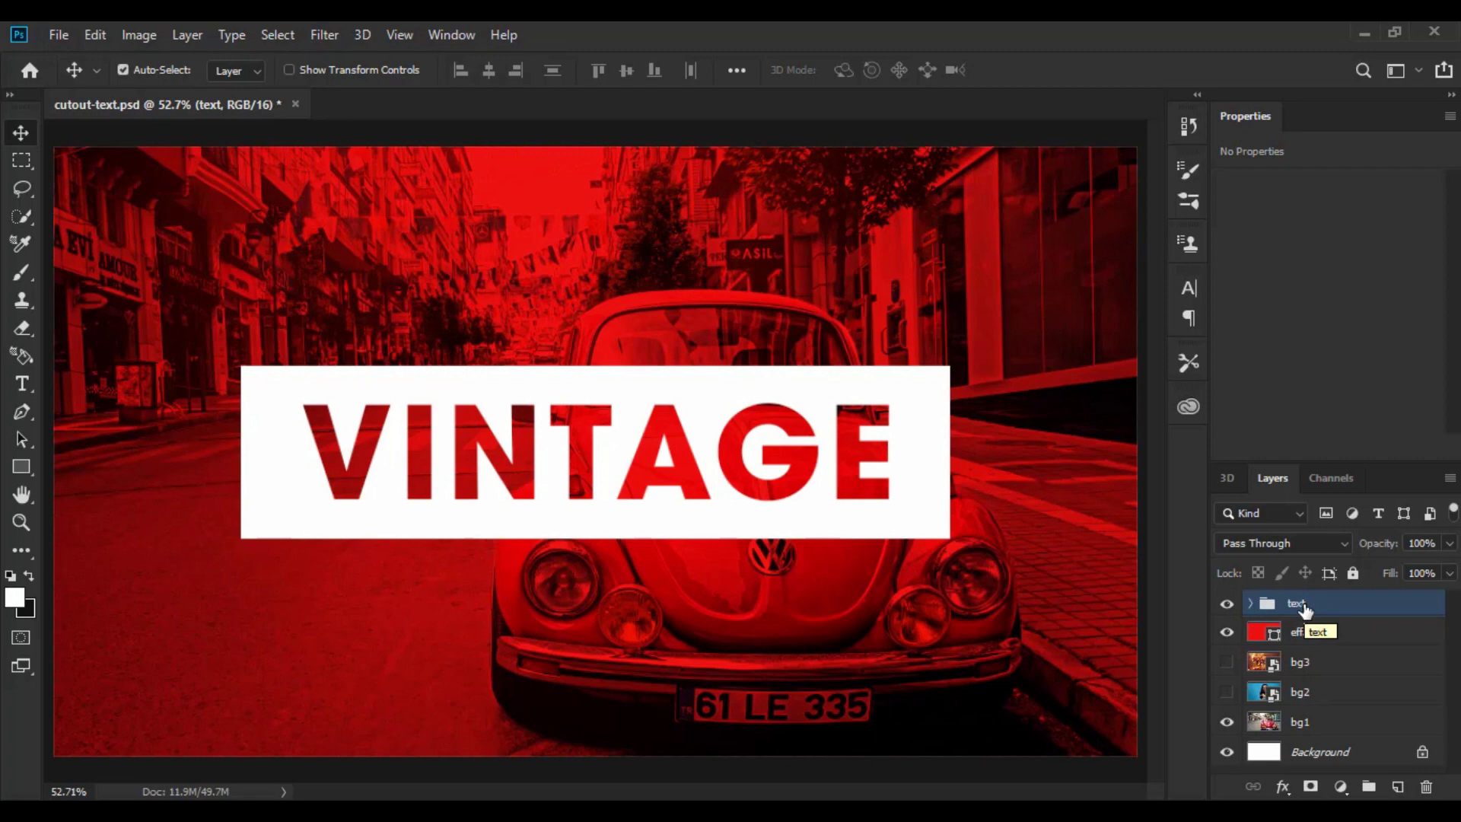
# Delete the text group and draw a rectangle about 1080 × 234 px across the middle of the car image.
pyautogui.moveTo(1304, 608); pyautogui.dragTo(1428, 791)
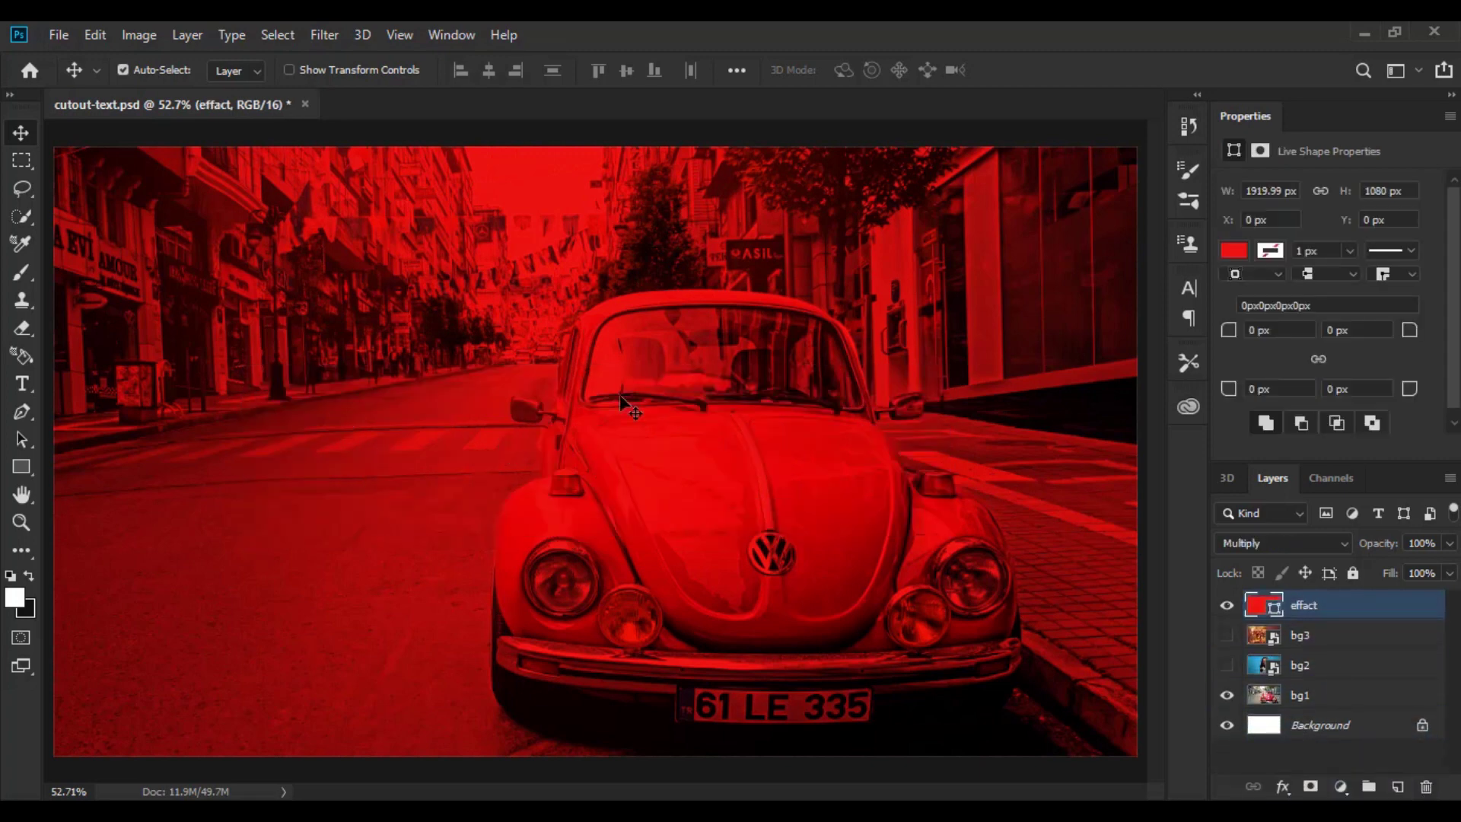
pyautogui.click(20, 469)
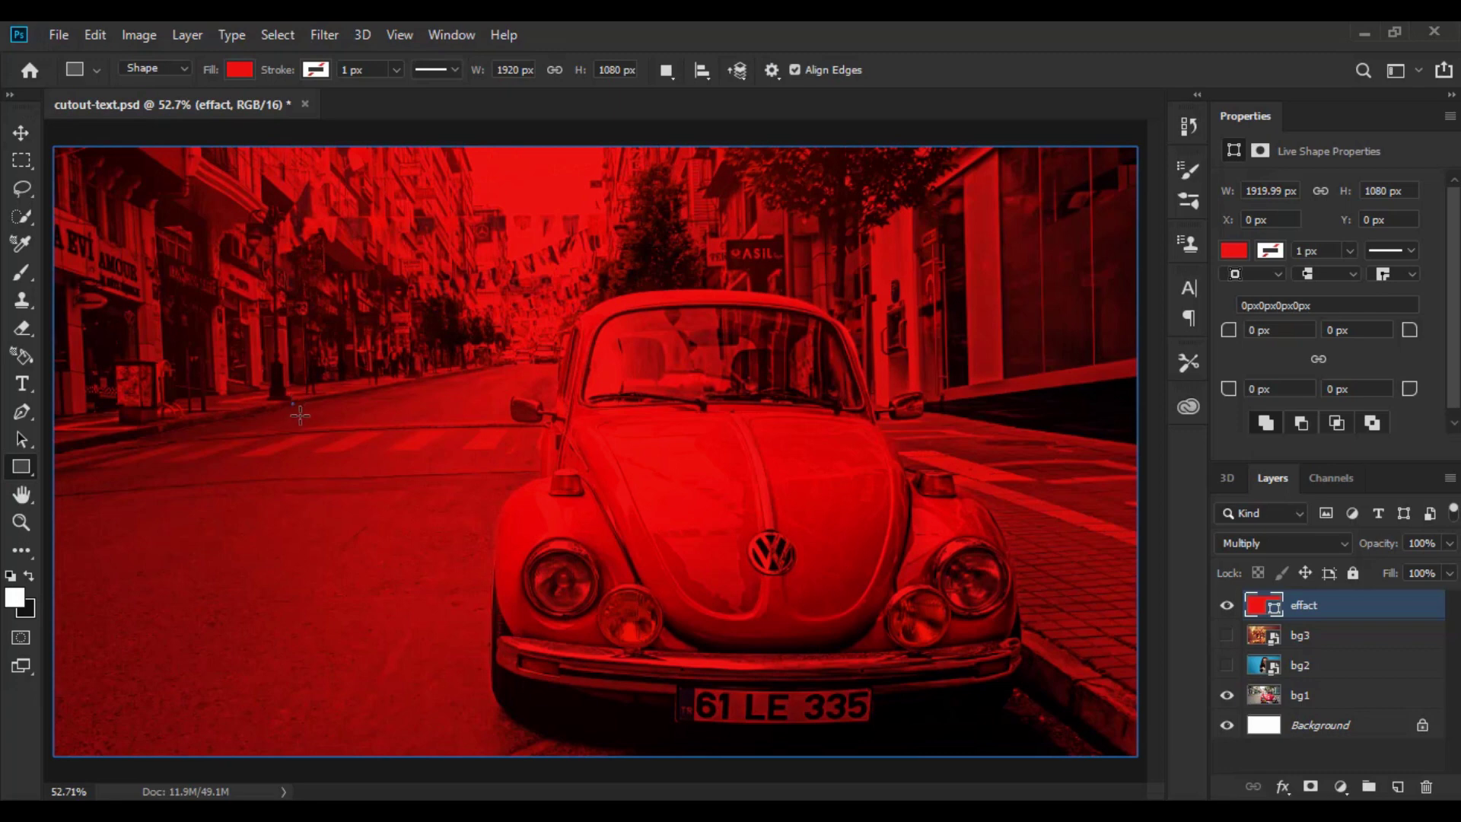
pyautogui.moveTo(292, 403); pyautogui.dragTo(902, 535)
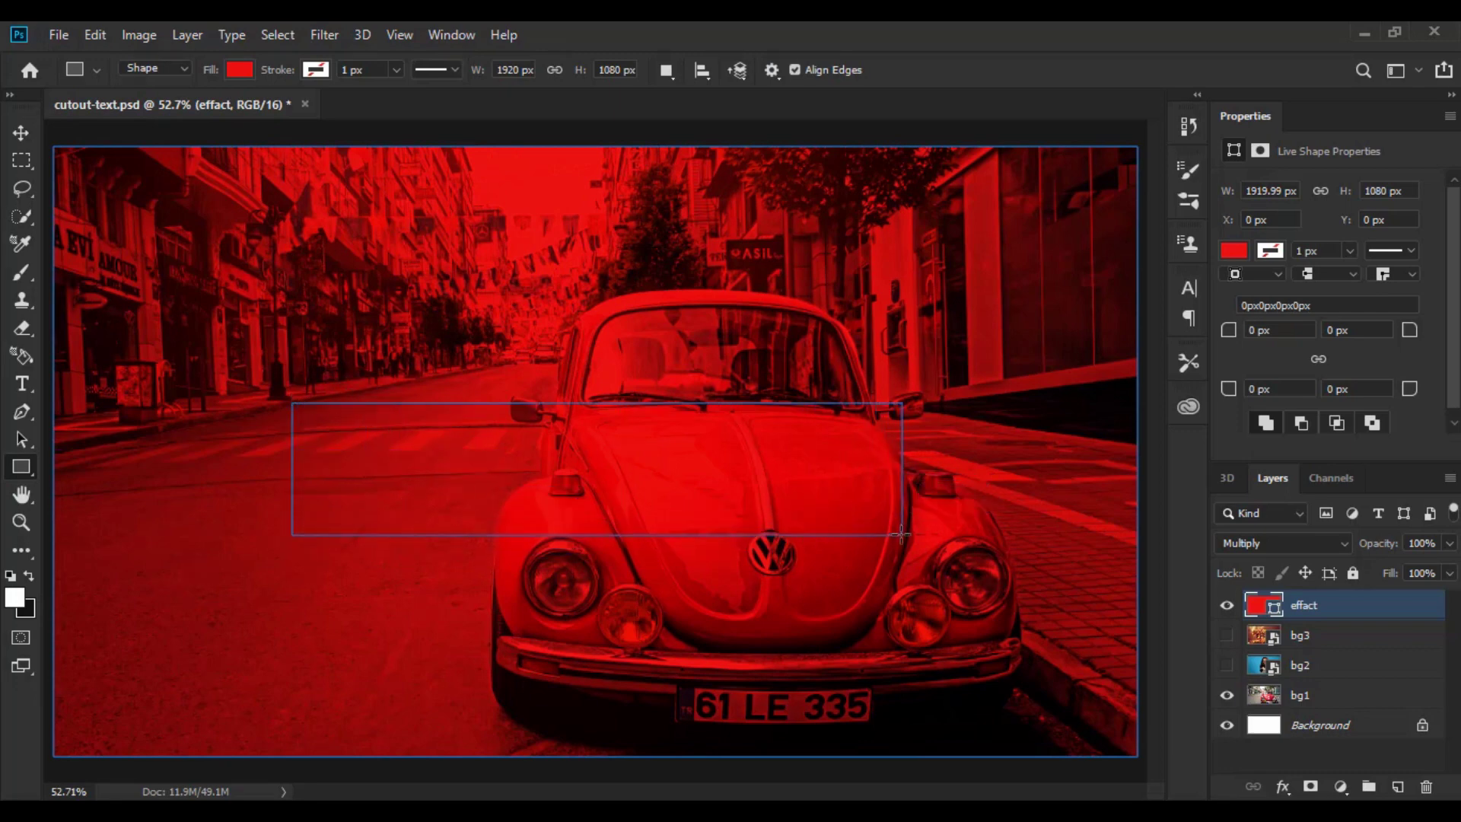
pyautogui.click(21, 133)
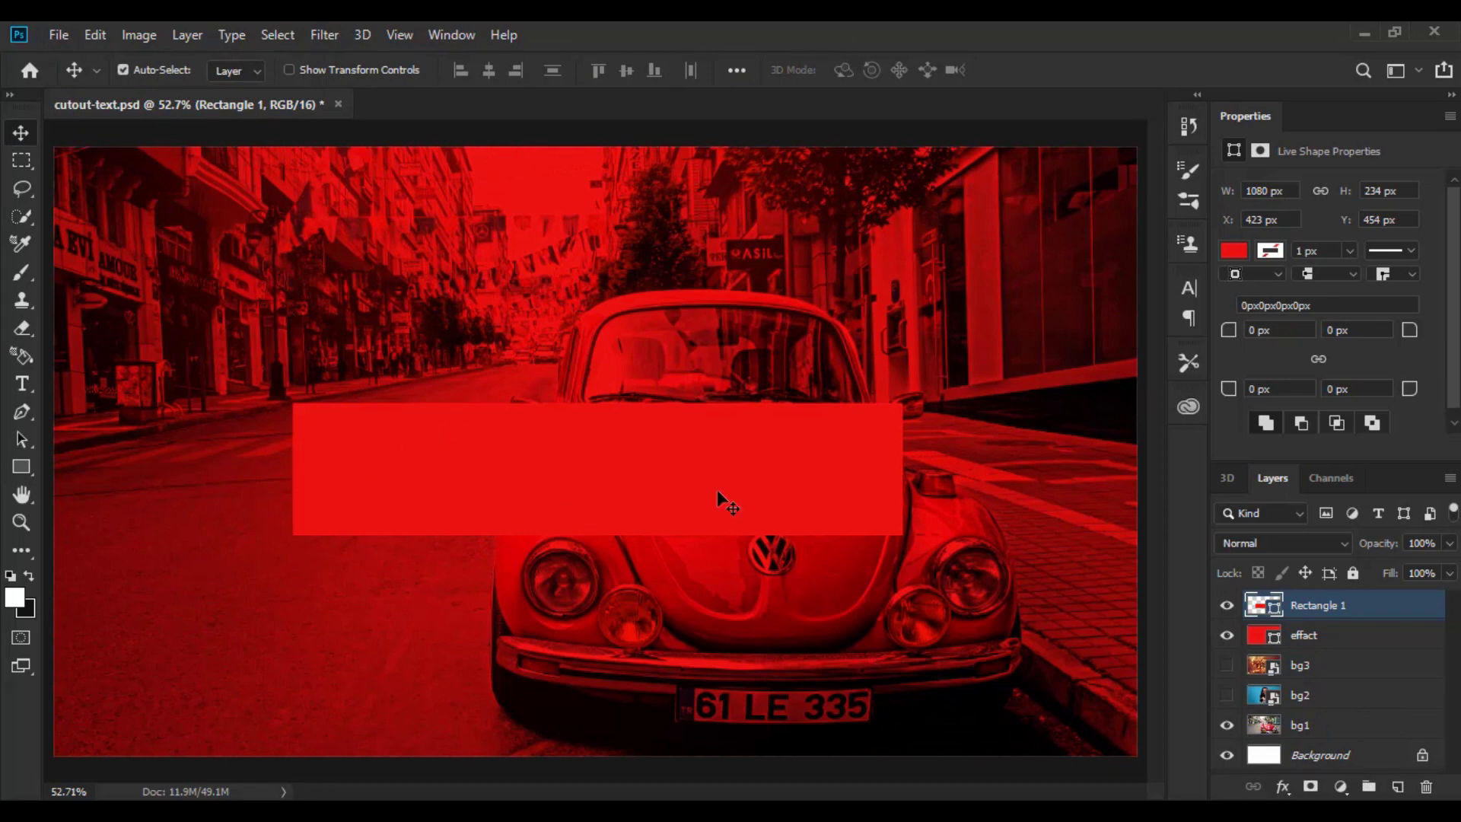
# Change the new rectangle's fill color to white.
pyautogui.doubleClick(1276, 617)
pyautogui.moveTo(229, 266); pyautogui.dragTo(18, 201)
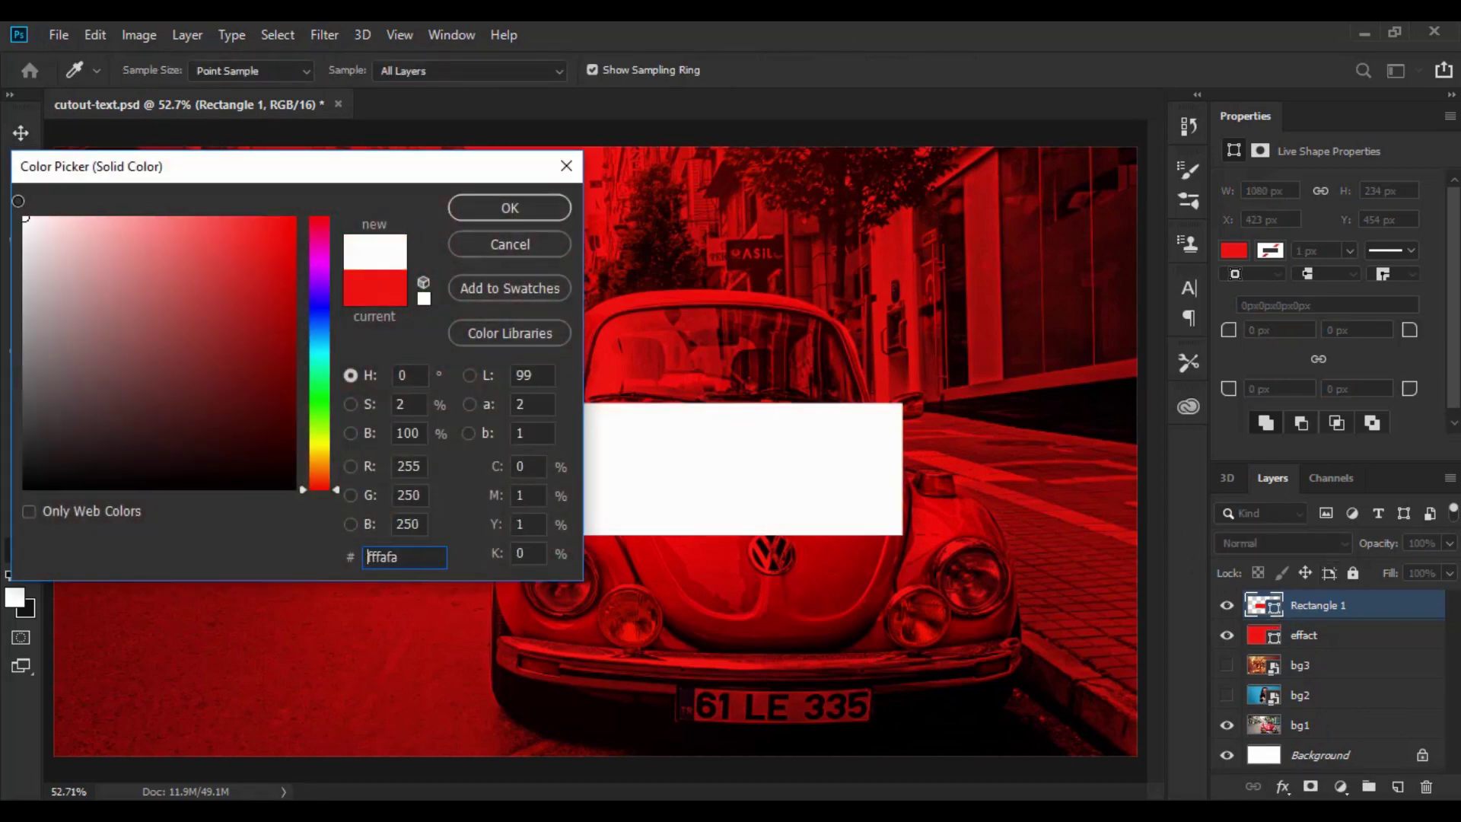
pyautogui.click(496, 205)
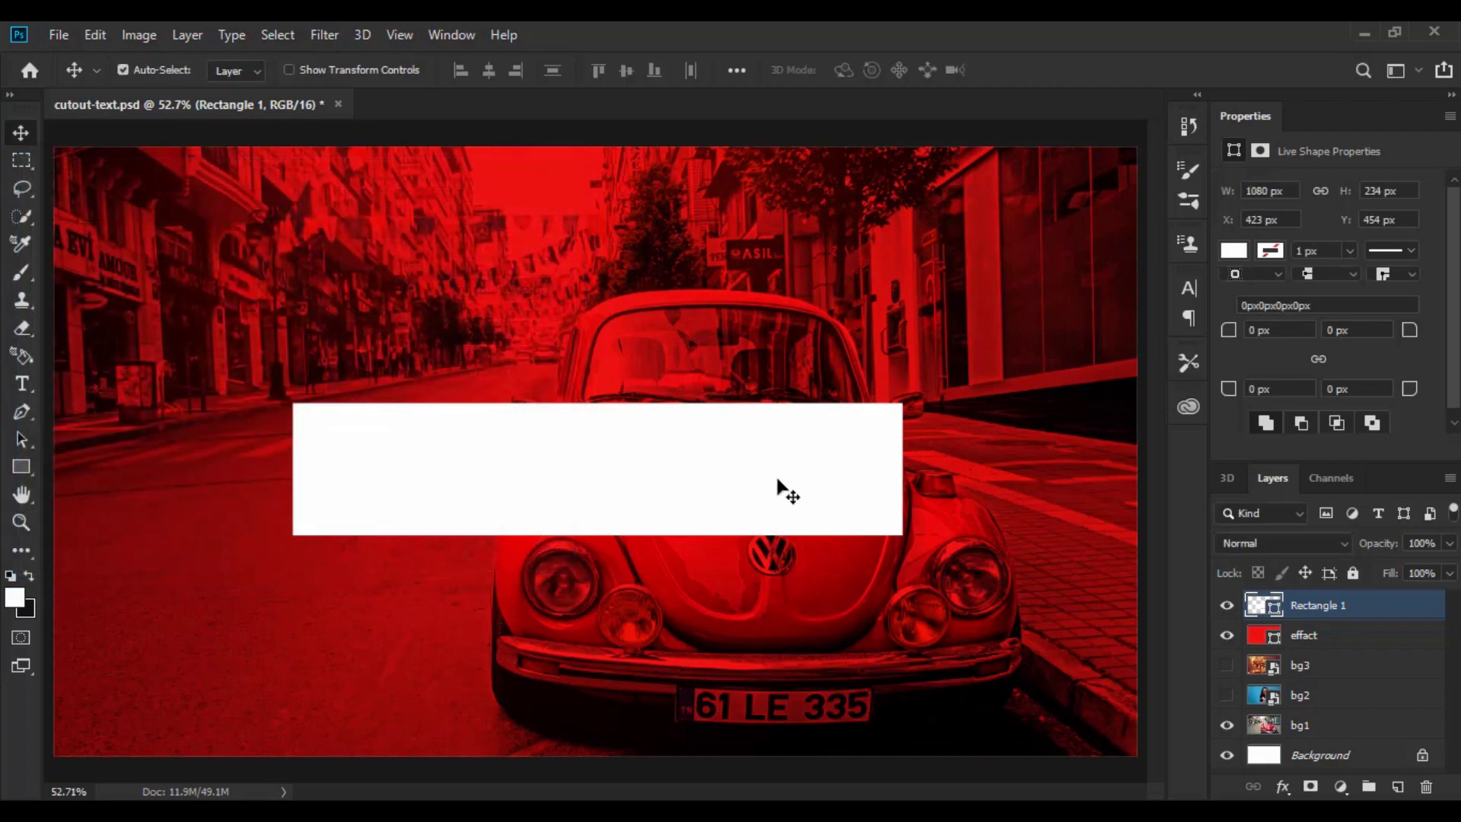
# Center the white rectangle vertically and horizontally on the canvas by aligning it with the effect layer.
pyautogui.moveTo(744, 479)
pyautogui.mouseDown()
pyautogui.moveTo(806, 490)
pyautogui.moveTo(755, 476)
pyautogui.mouseUp()
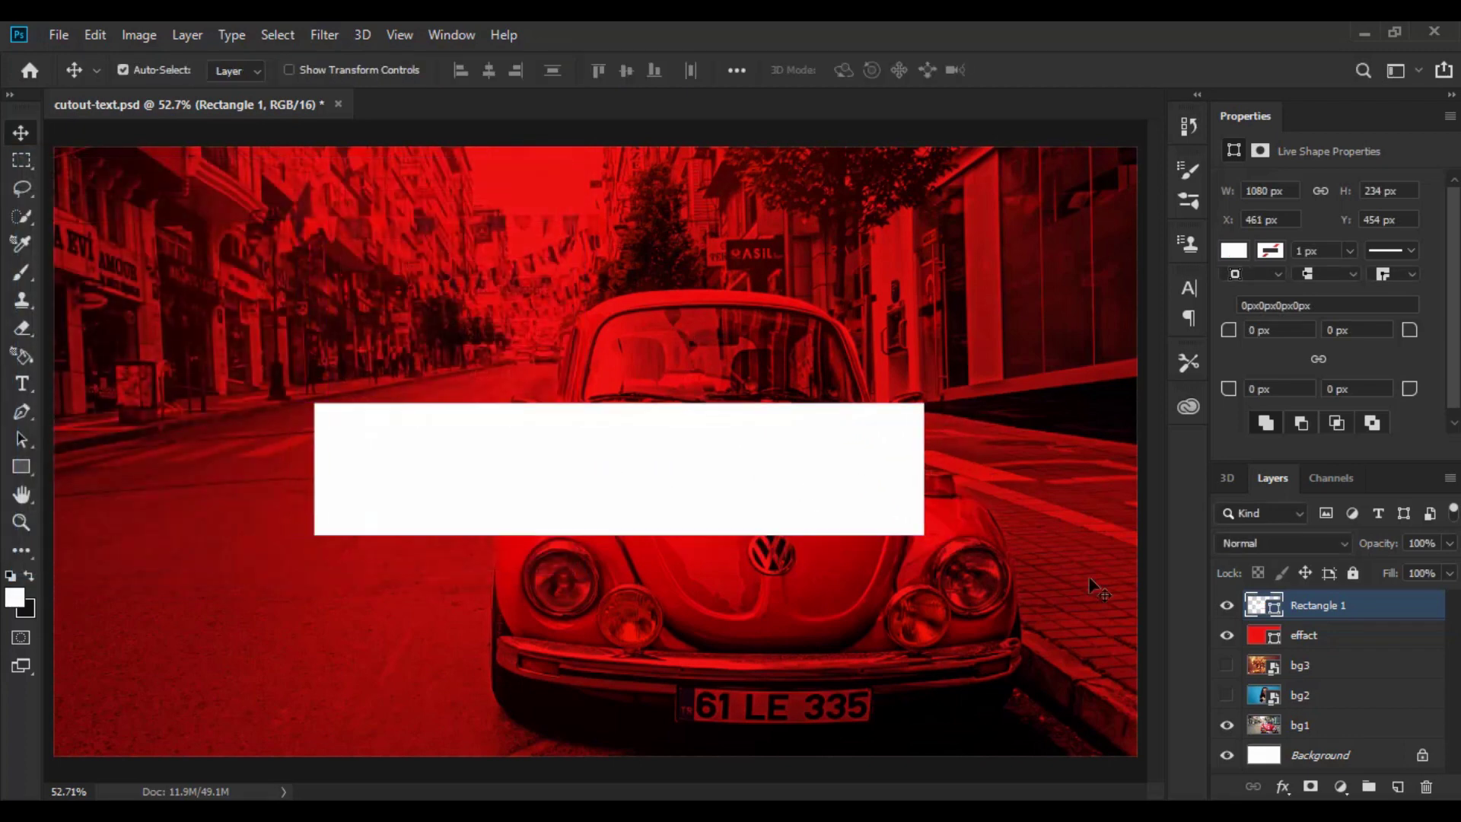
pyautogui.press('ctrl')
pyautogui.keyDown('ctrl'); pyautogui.click(1315, 642); pyautogui.keyUp('ctrl')
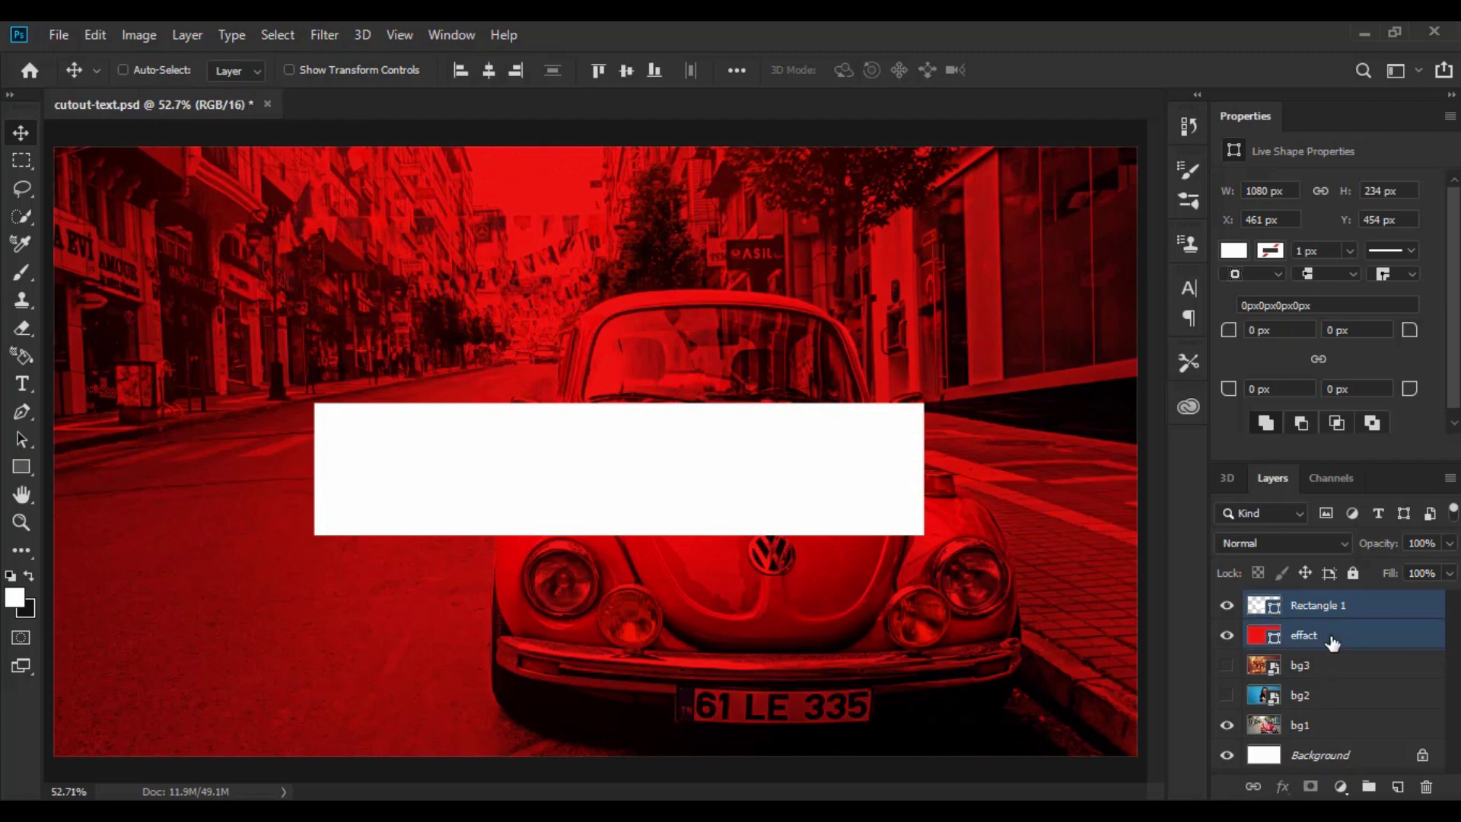
pyautogui.click(626, 71)
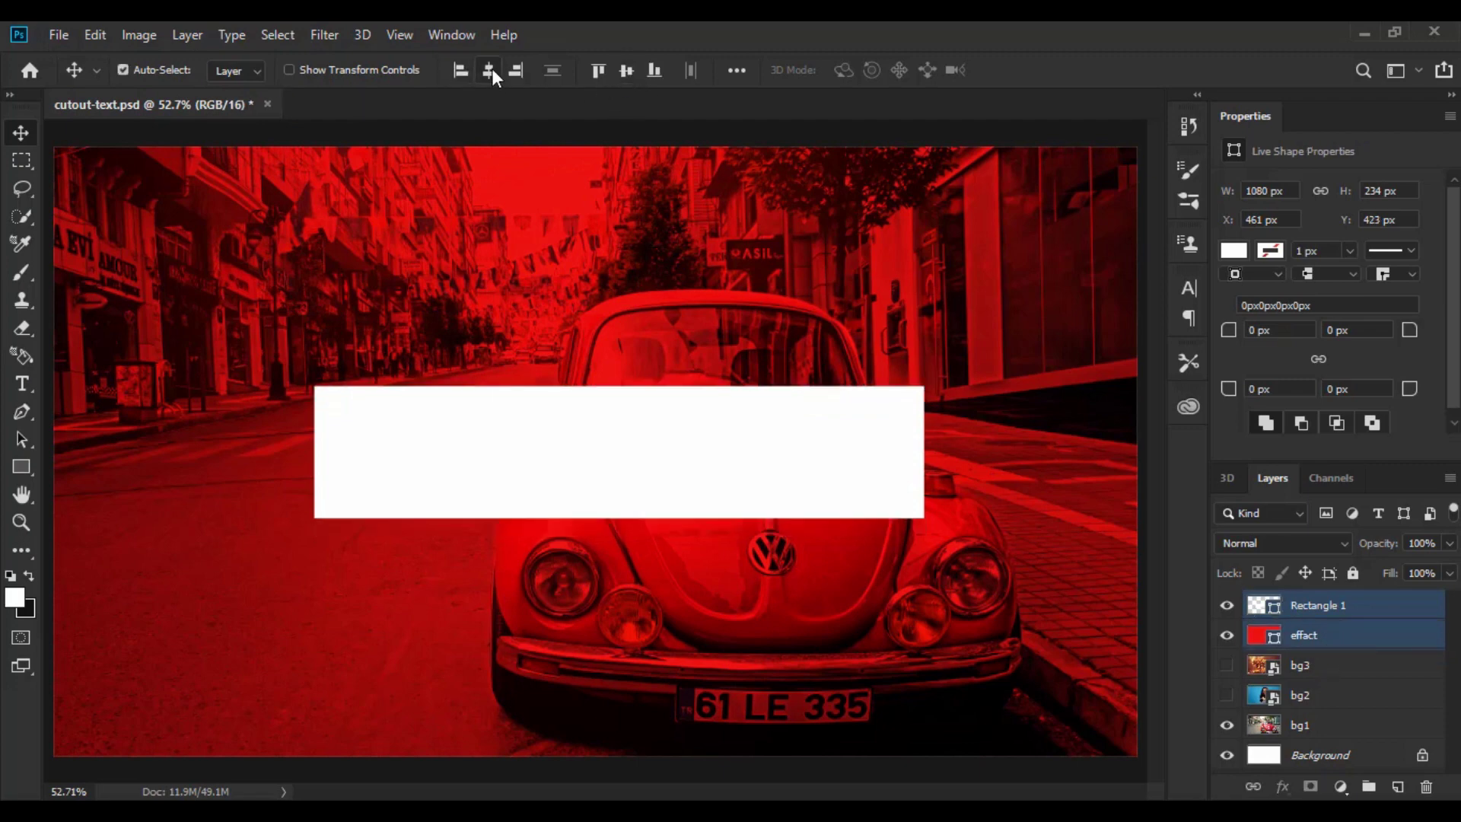
pyautogui.click(491, 69)
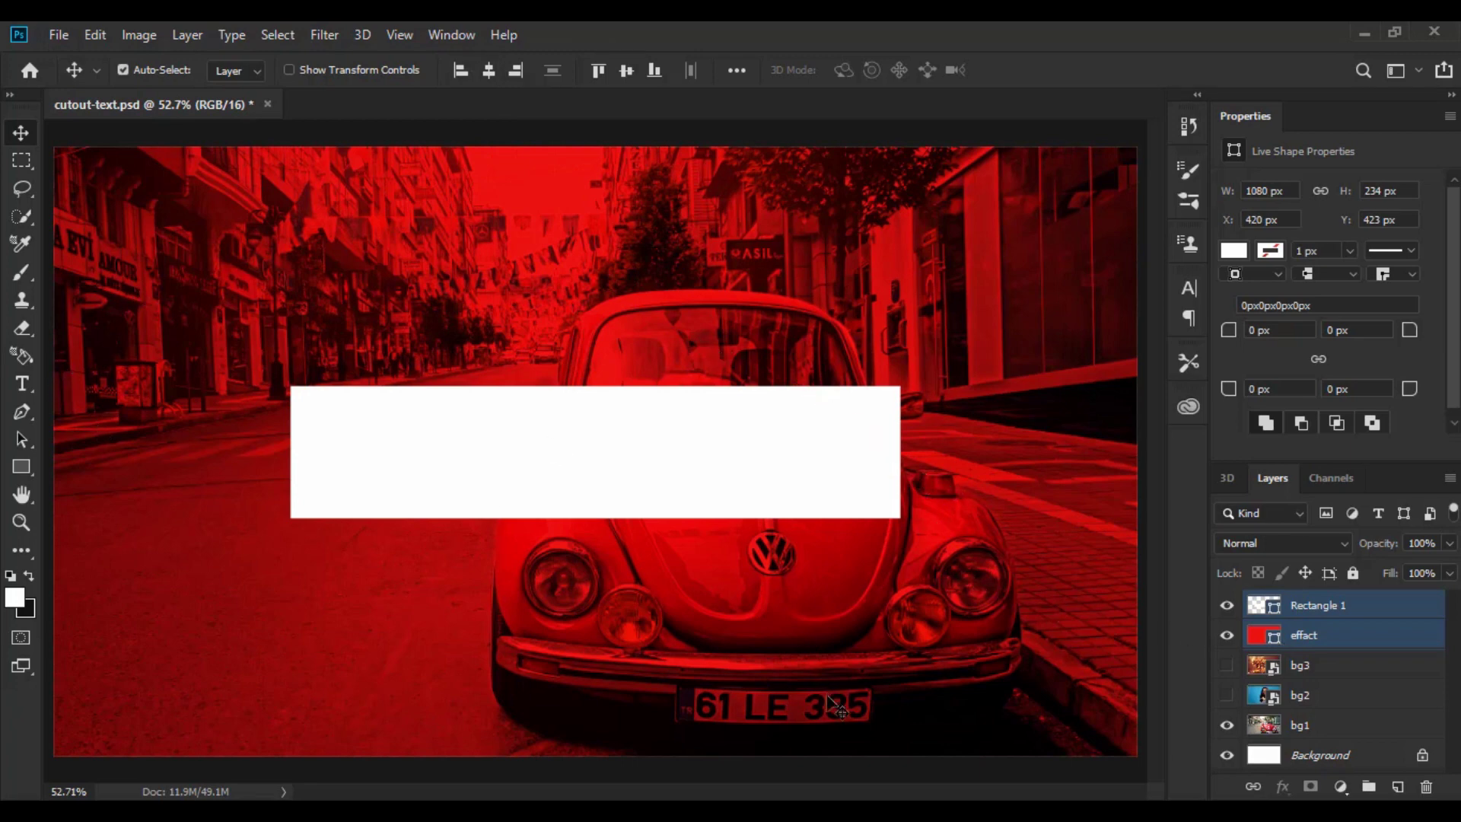
pyautogui.click(1029, 767)
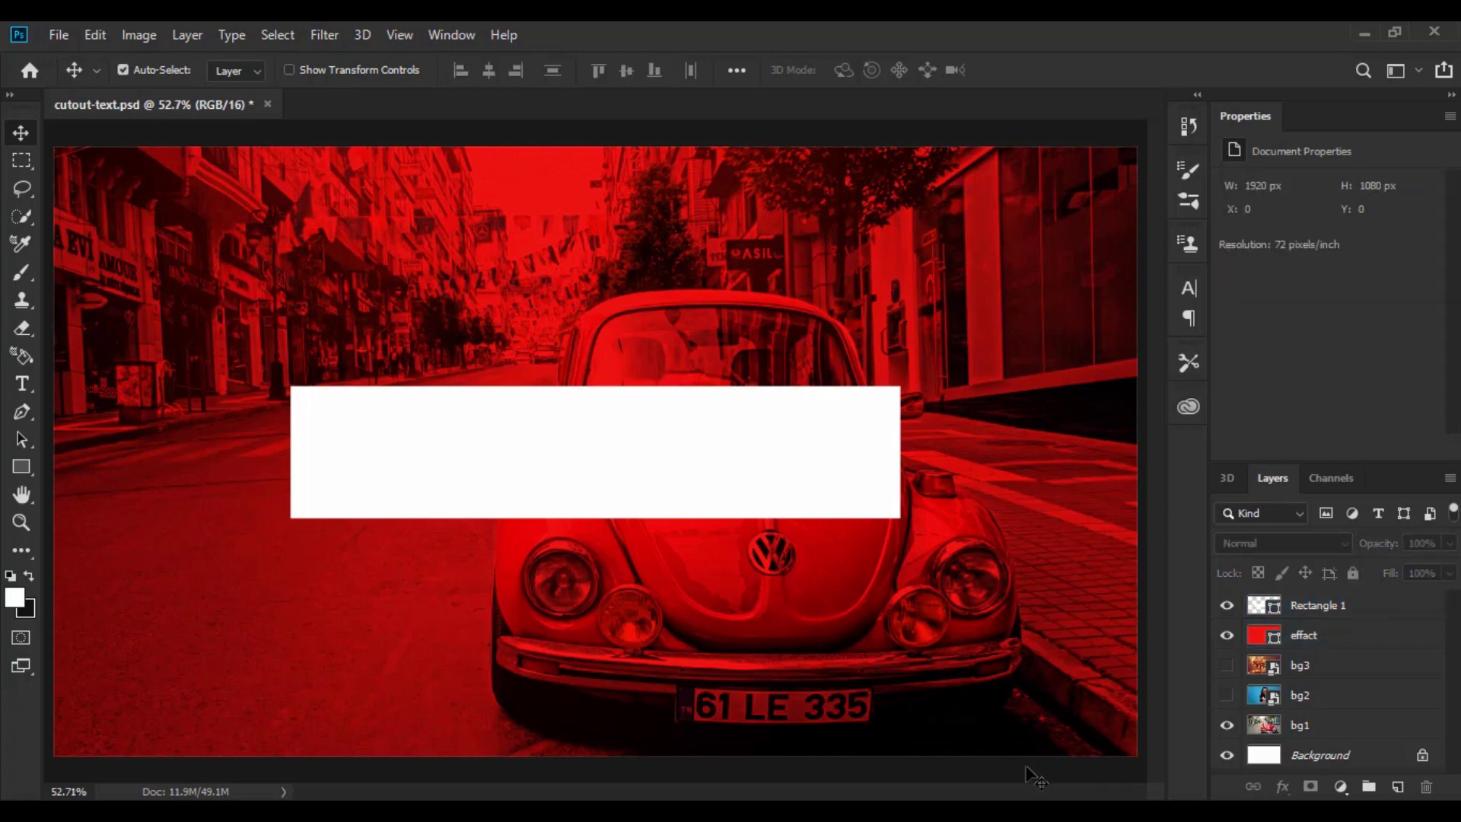
# Add the text VINTAGE in ITC Avant Garde Gothic Bold and move it onto the white rectangle.
pyautogui.click(22, 383)
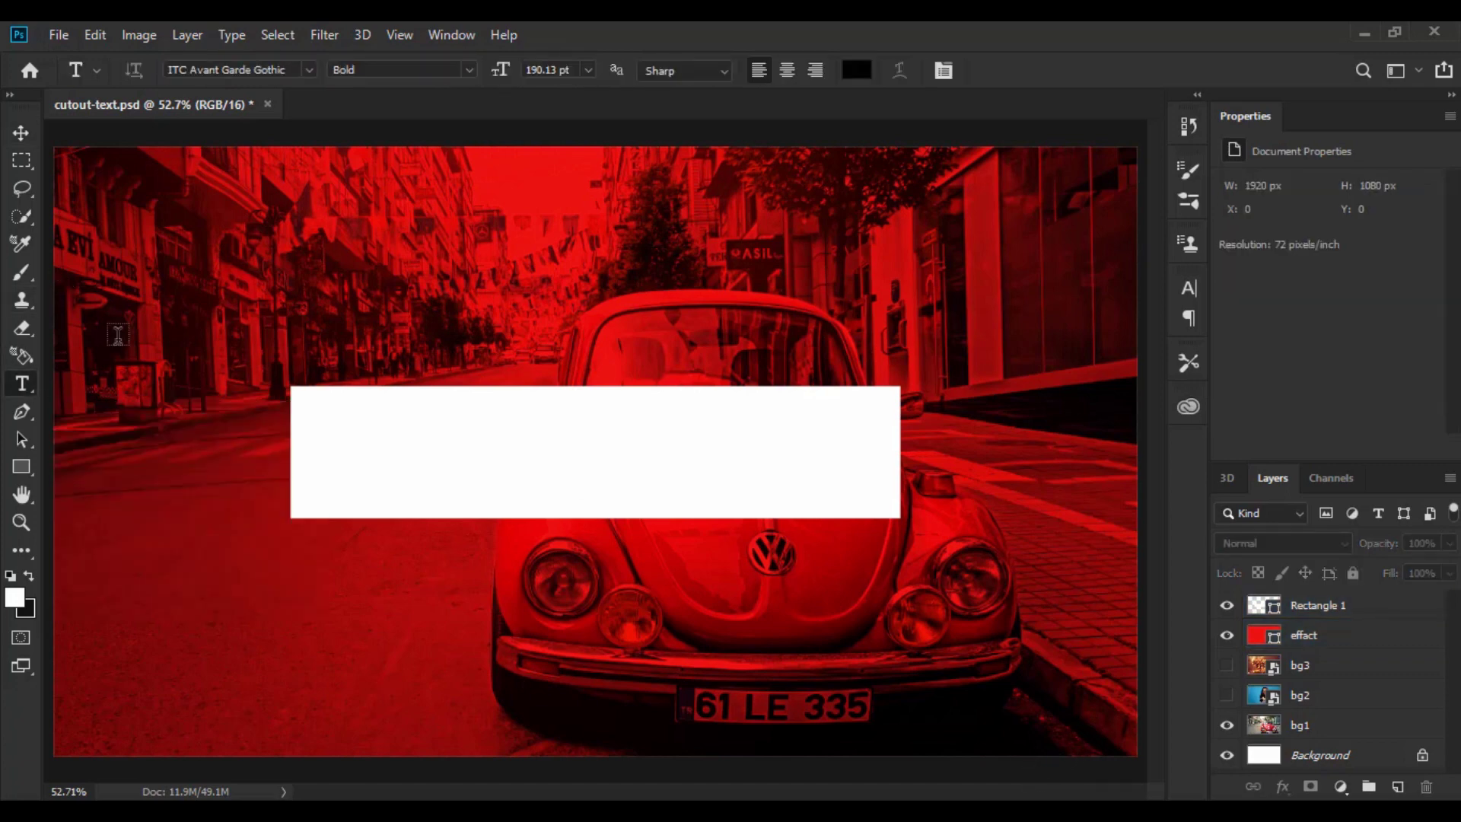
pyautogui.click(432, 308)
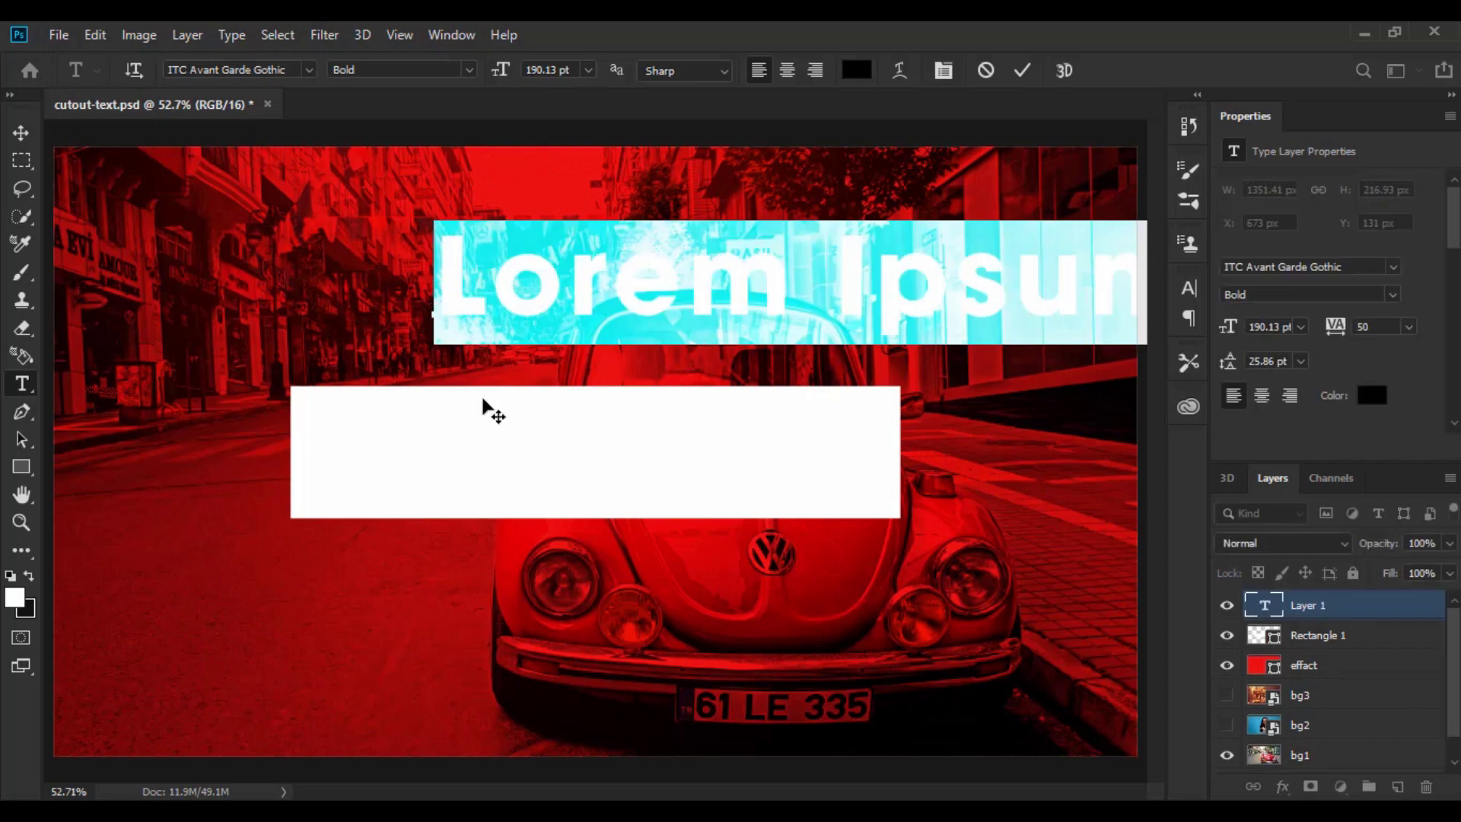
pyautogui.press('capslock')
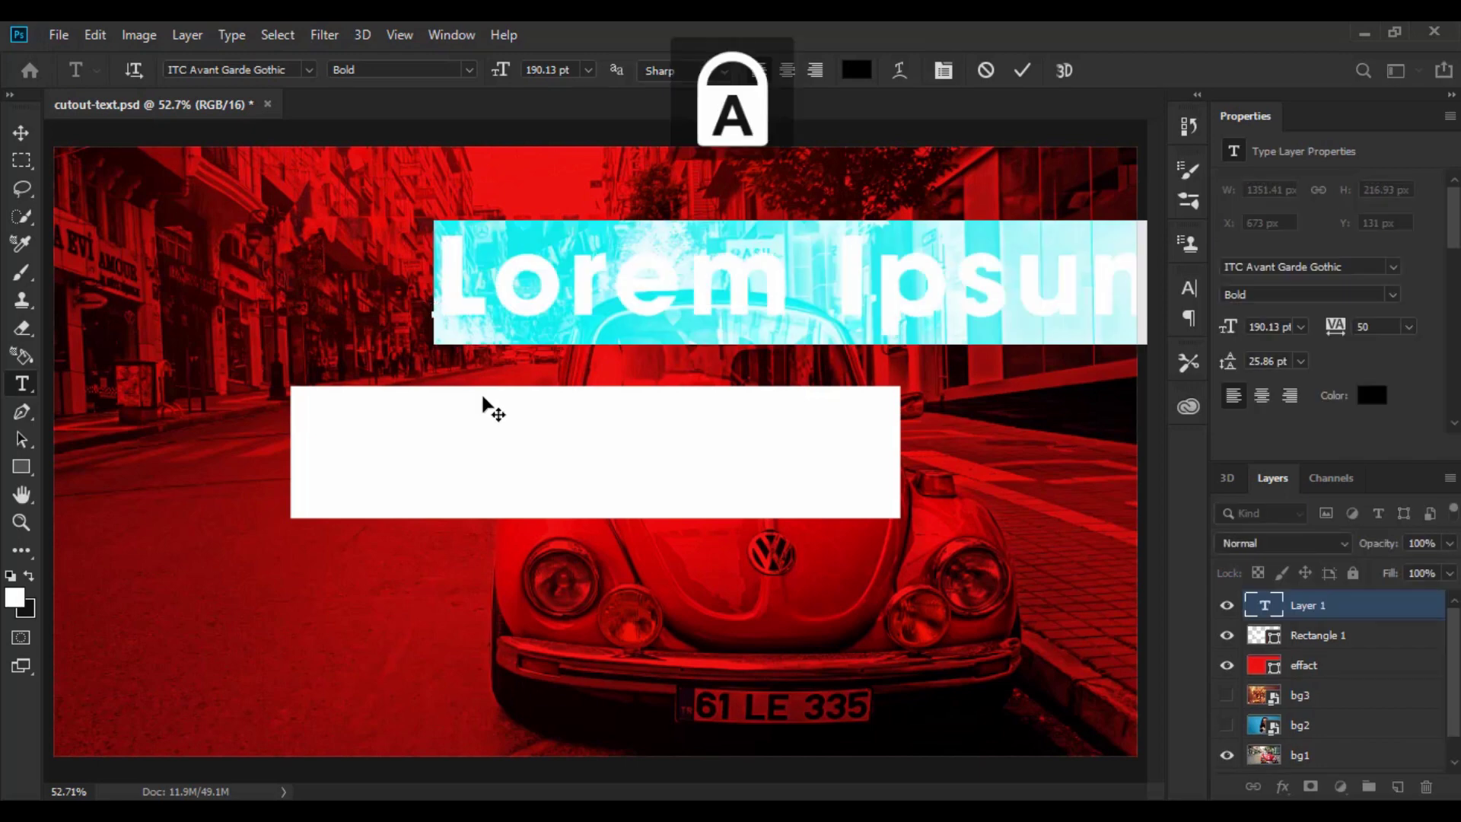
pyautogui.write('VIN')
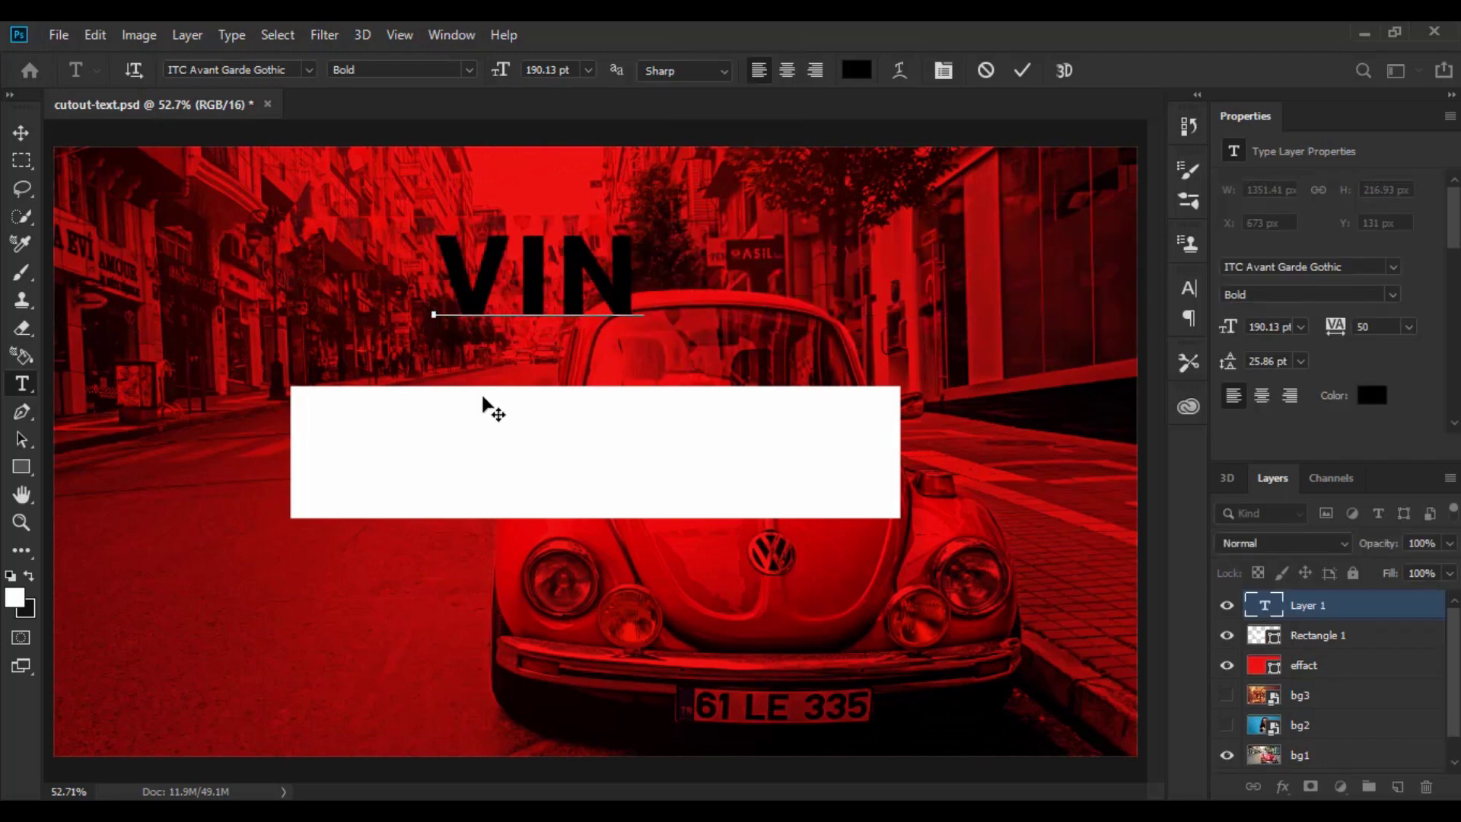
pyautogui.write('TAGE')
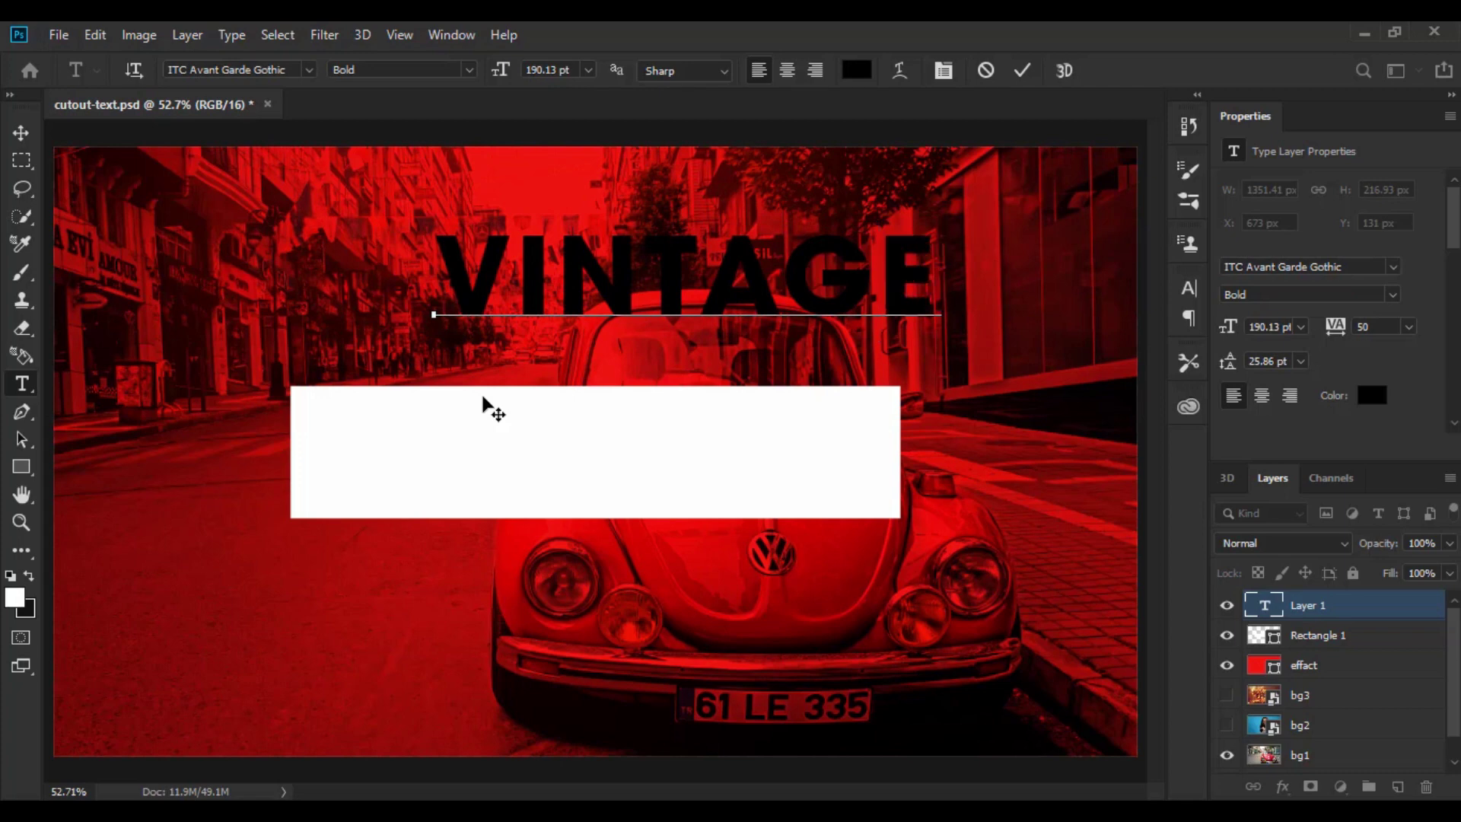
pyautogui.click(21, 137)
pyautogui.moveTo(758, 307); pyautogui.dragTo(670, 474)
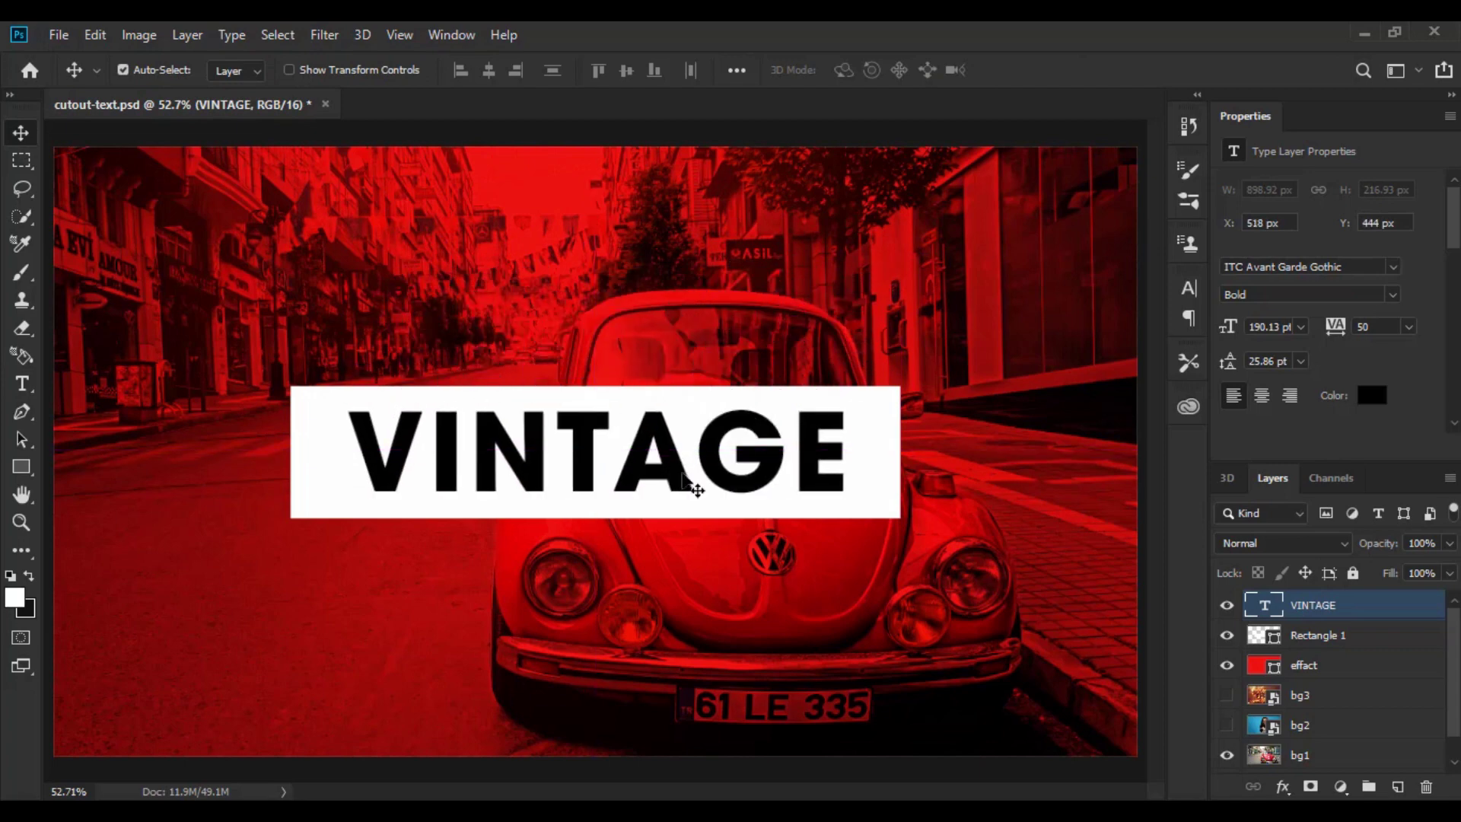
# Try a font size of 150 pt for the VINTAGE text, and settle on 180 pt.
pyautogui.click(1190, 293)
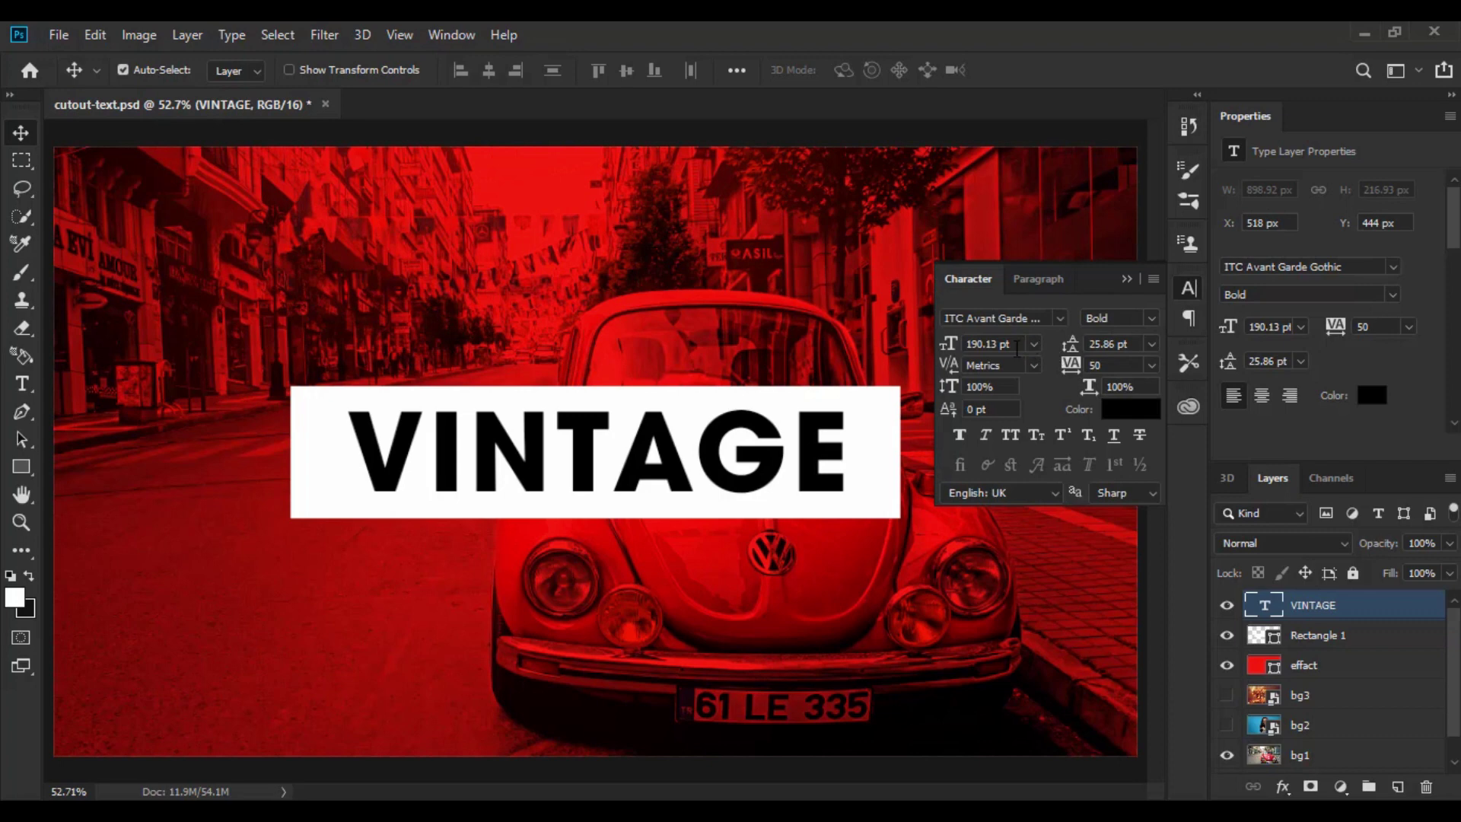
pyautogui.click(939, 350)
pyautogui.write('150')
pyautogui.press('Return')
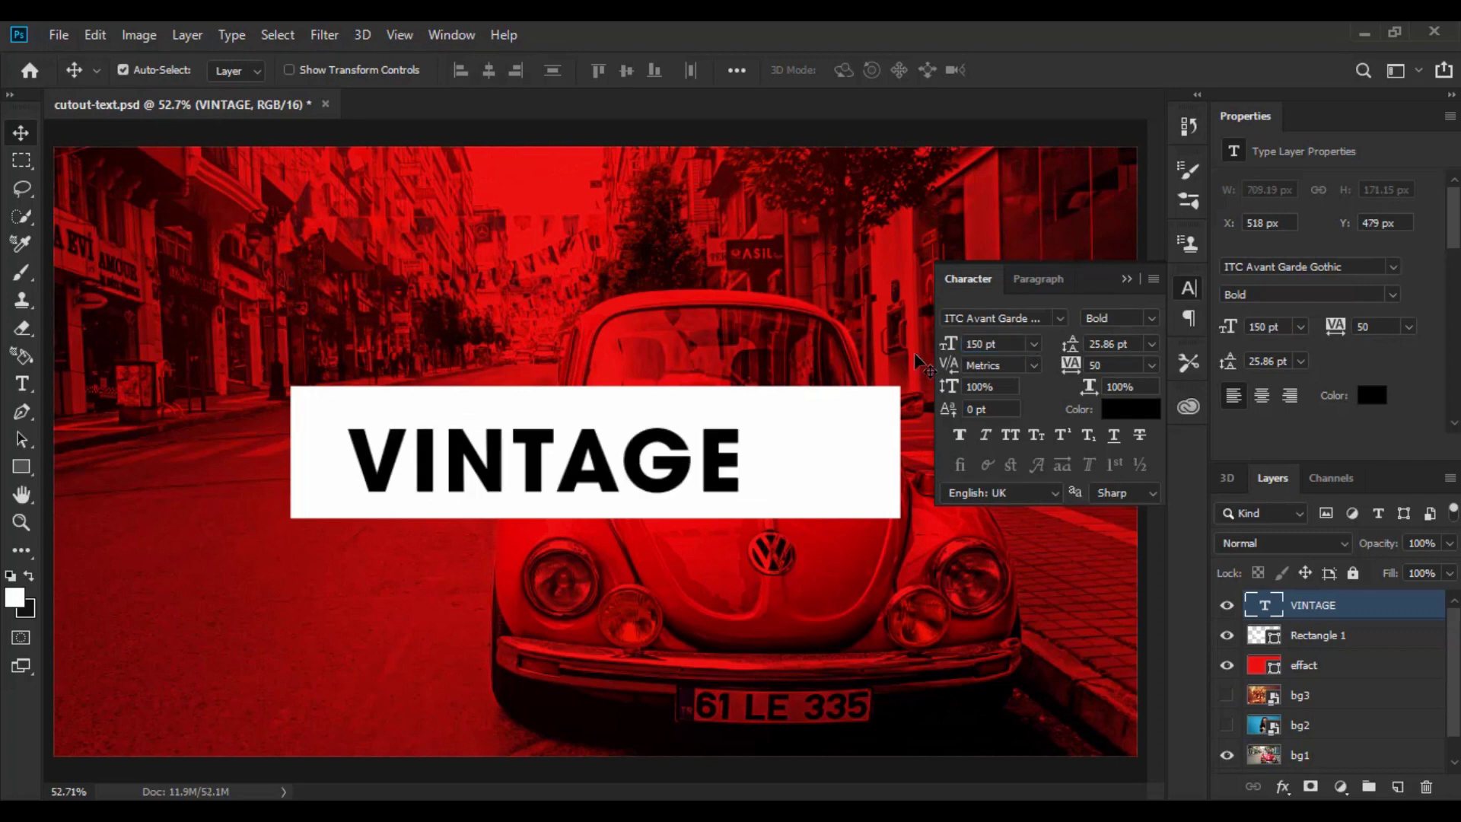
pyautogui.click(1006, 347)
pyautogui.write('180')
pyautogui.press('Return')
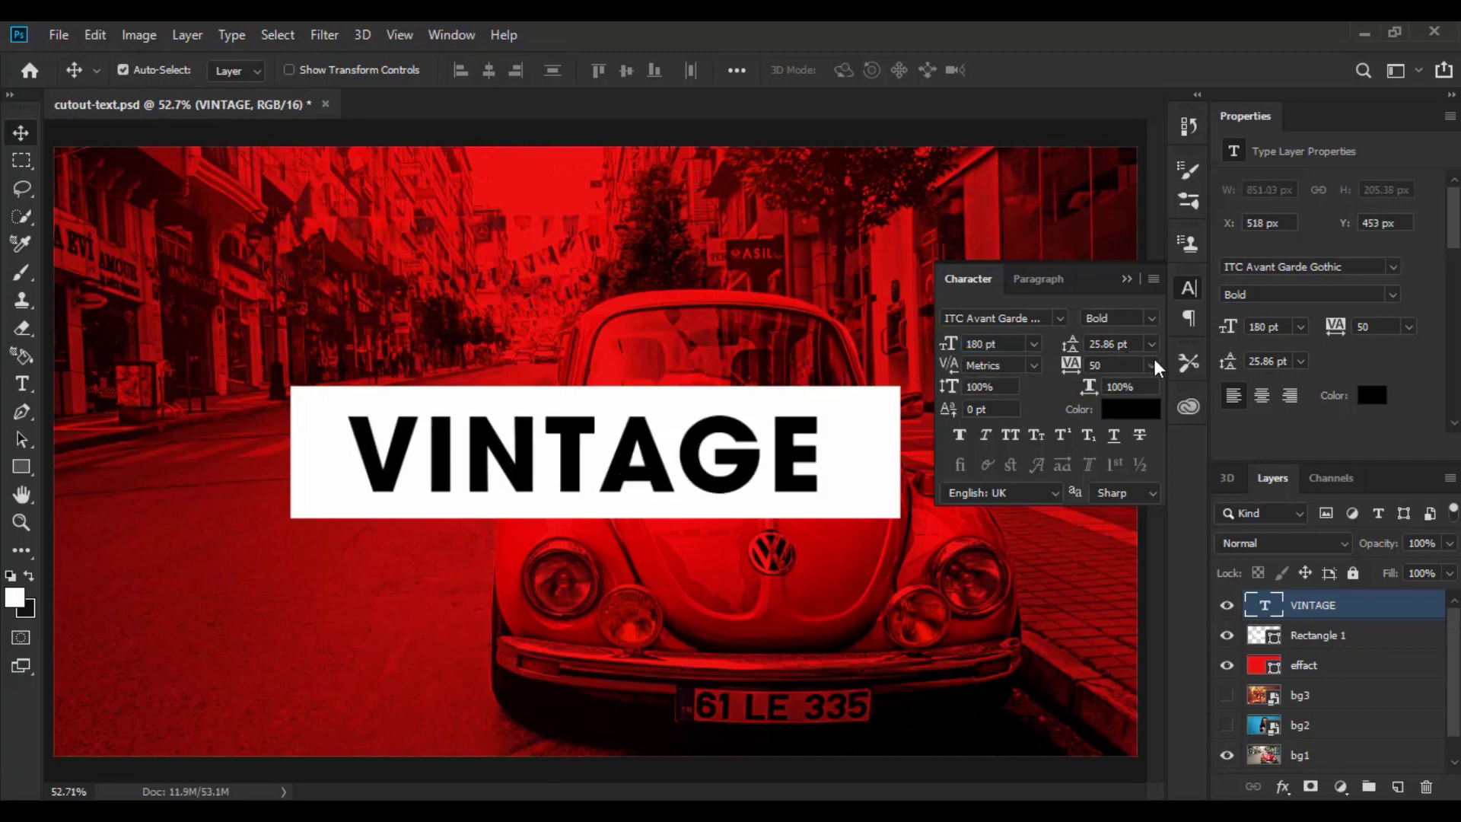
# Set the VINTAGE text's tracking to 0 and reposition the text in the middle of the white rectangle.
pyautogui.click(1154, 366)
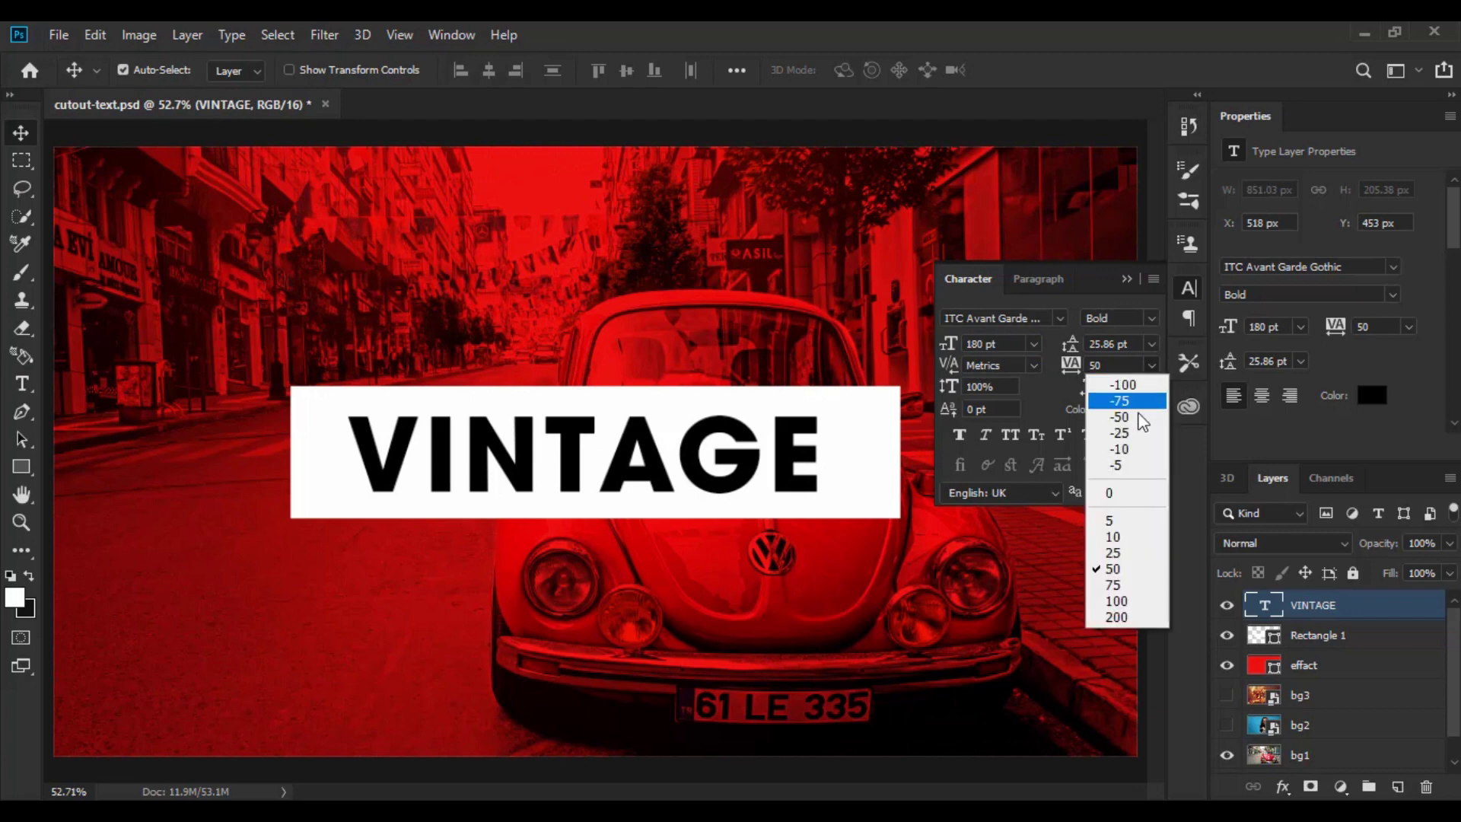
pyautogui.click(1128, 494)
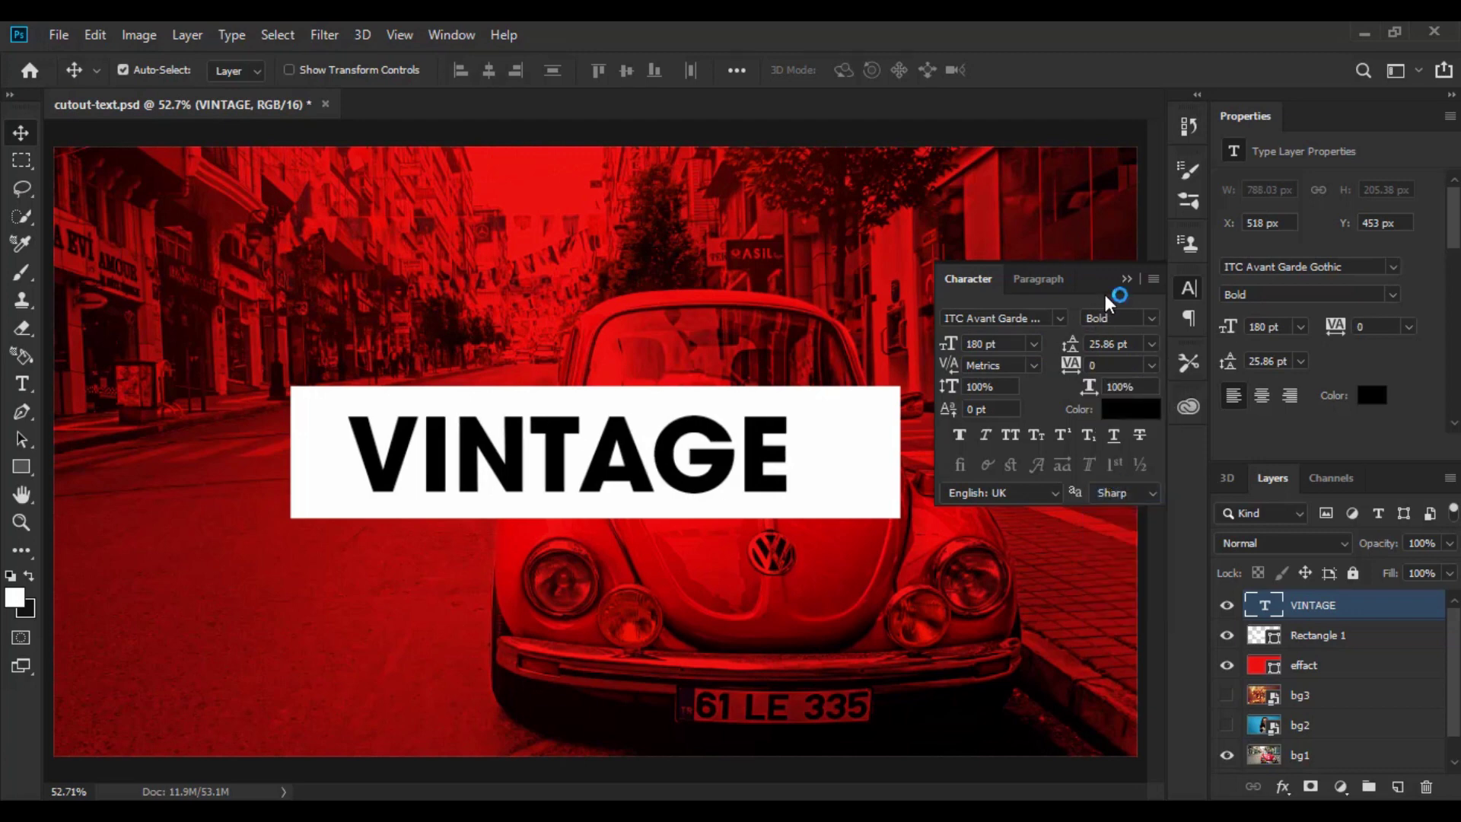
pyautogui.click(1126, 279)
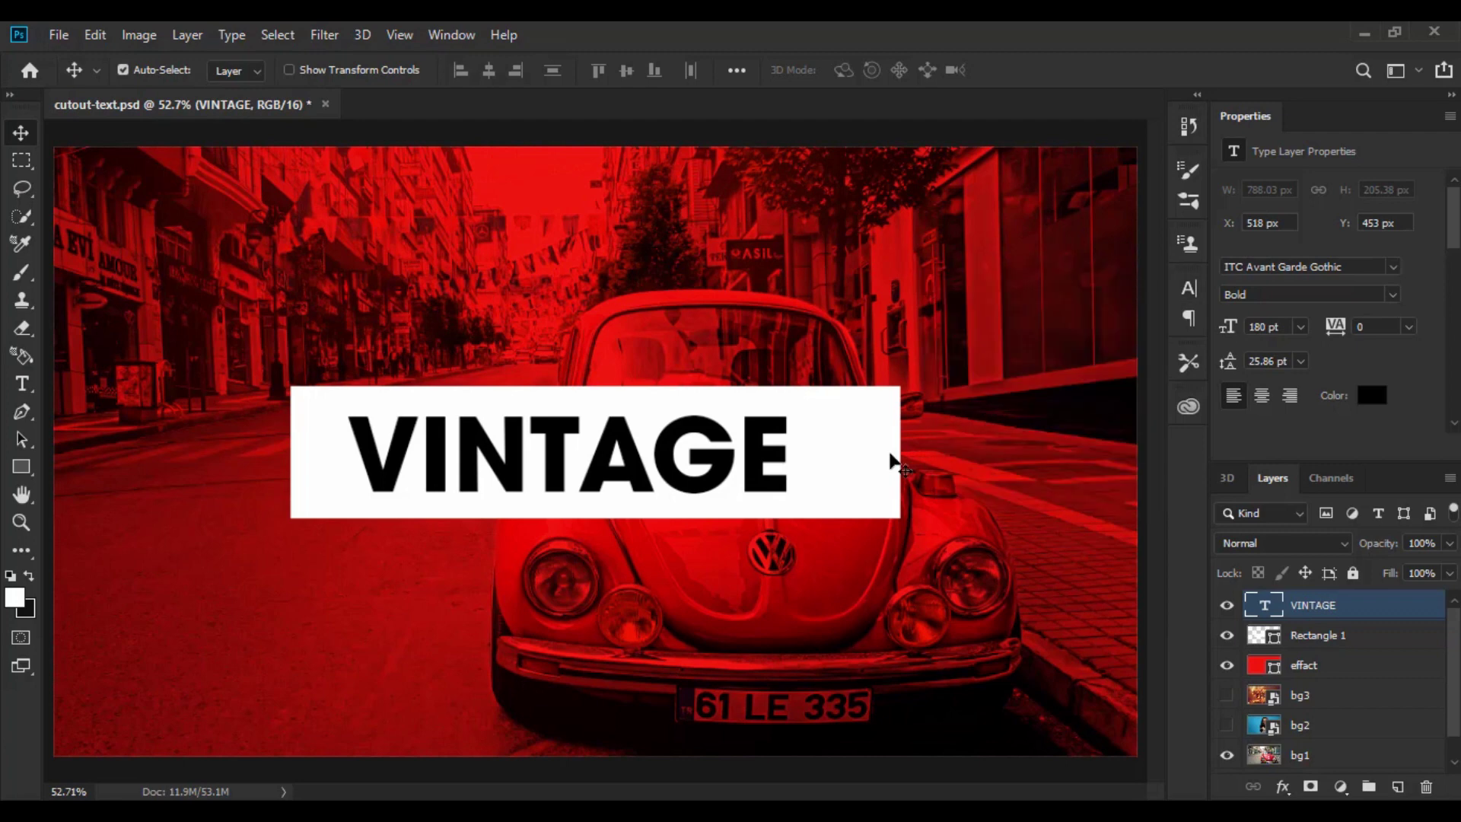
pyautogui.moveTo(769, 490); pyautogui.dragTo(795, 478)
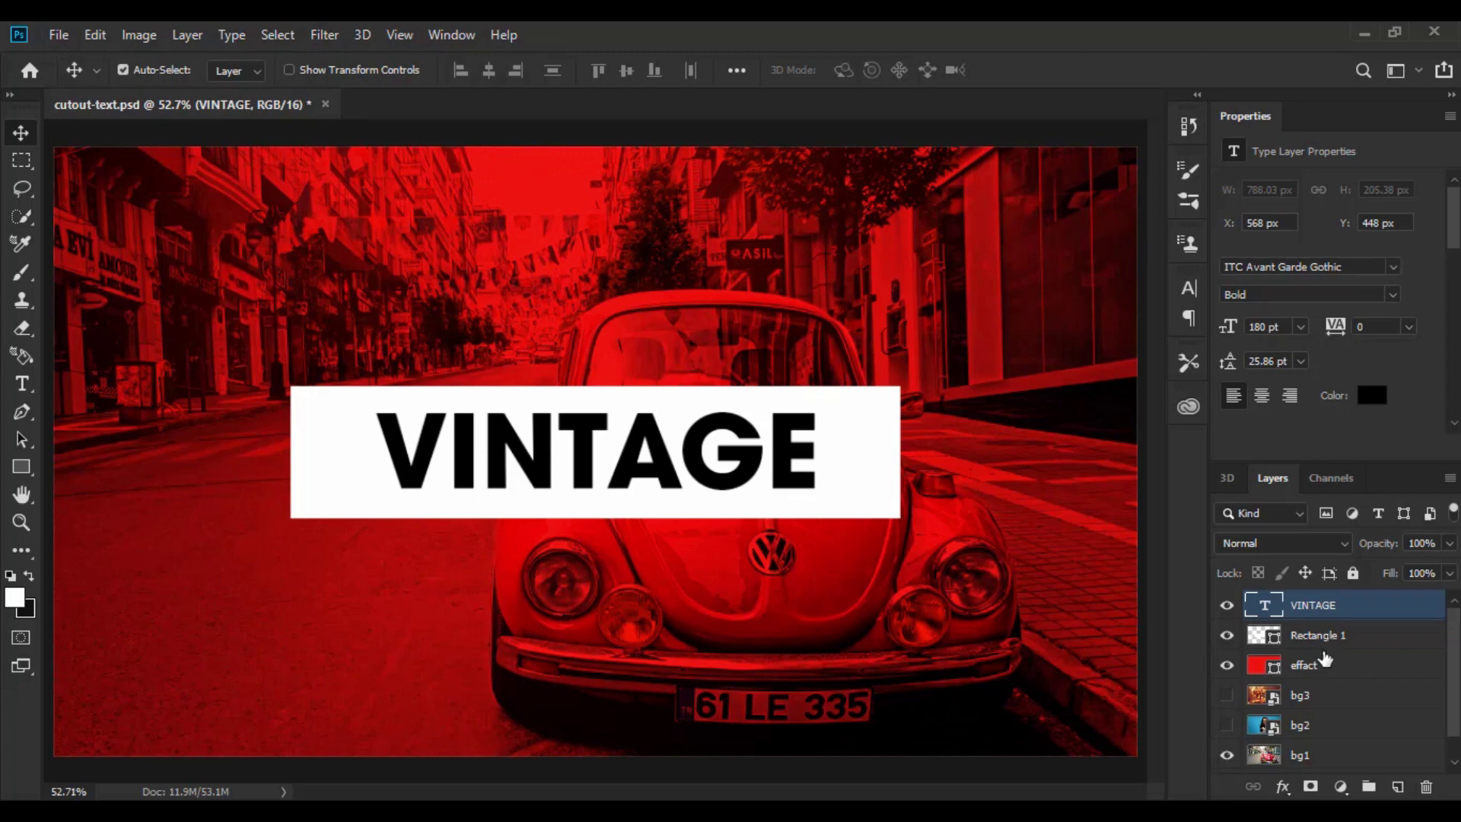
# Toggle the VINTAGE text layer's visibility off and back on.
pyautogui.click(1341, 637)
pyautogui.click(1343, 609)
pyautogui.click(1227, 606)
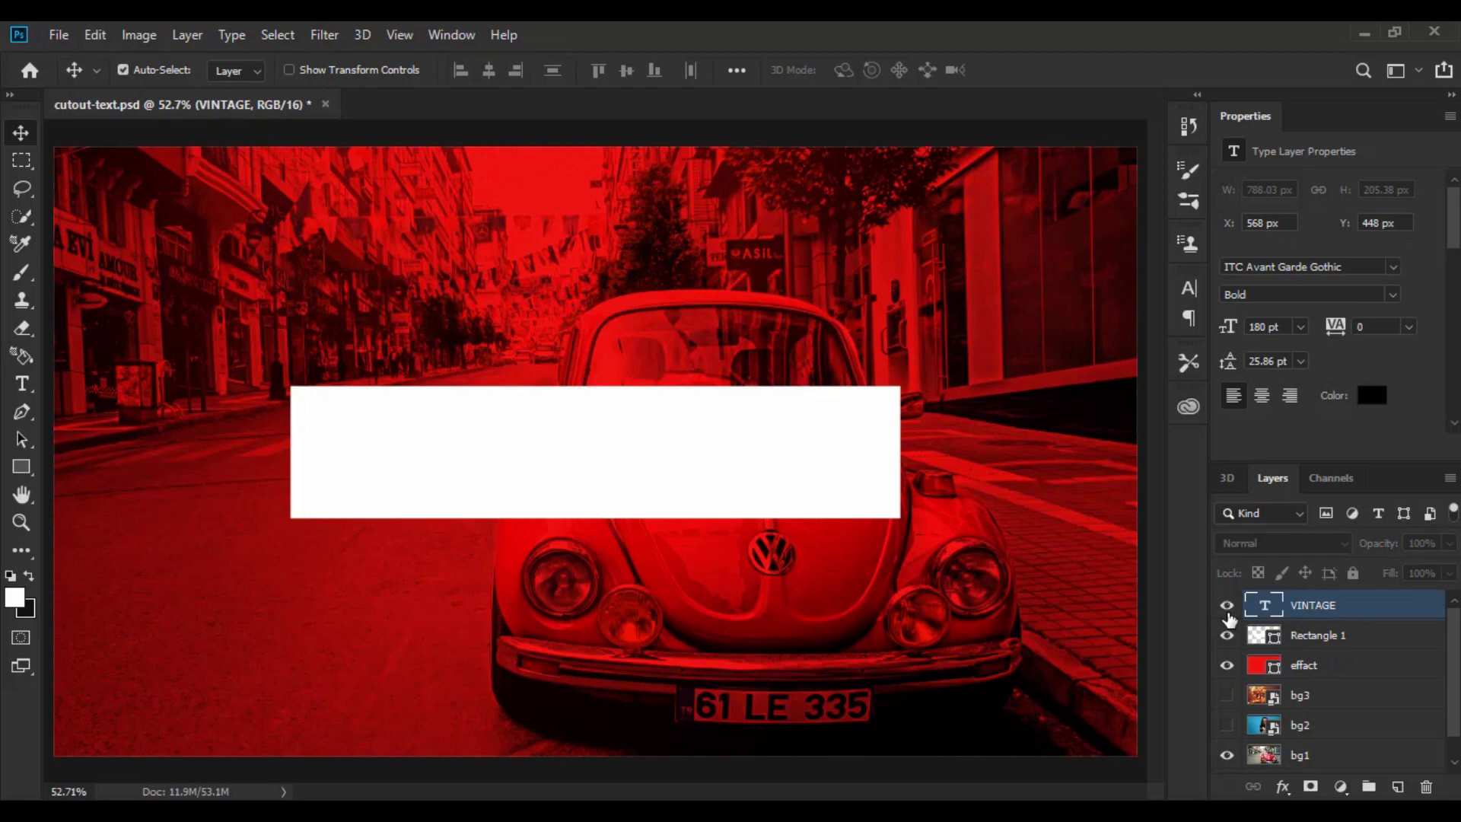
pyautogui.click(1227, 609)
# Group the VINTAGE text layer with the Rectangle 1 layer and name the group TEXT.
pyautogui.keyDown('shift'); pyautogui.click(1325, 643); pyautogui.keyUp('shift')
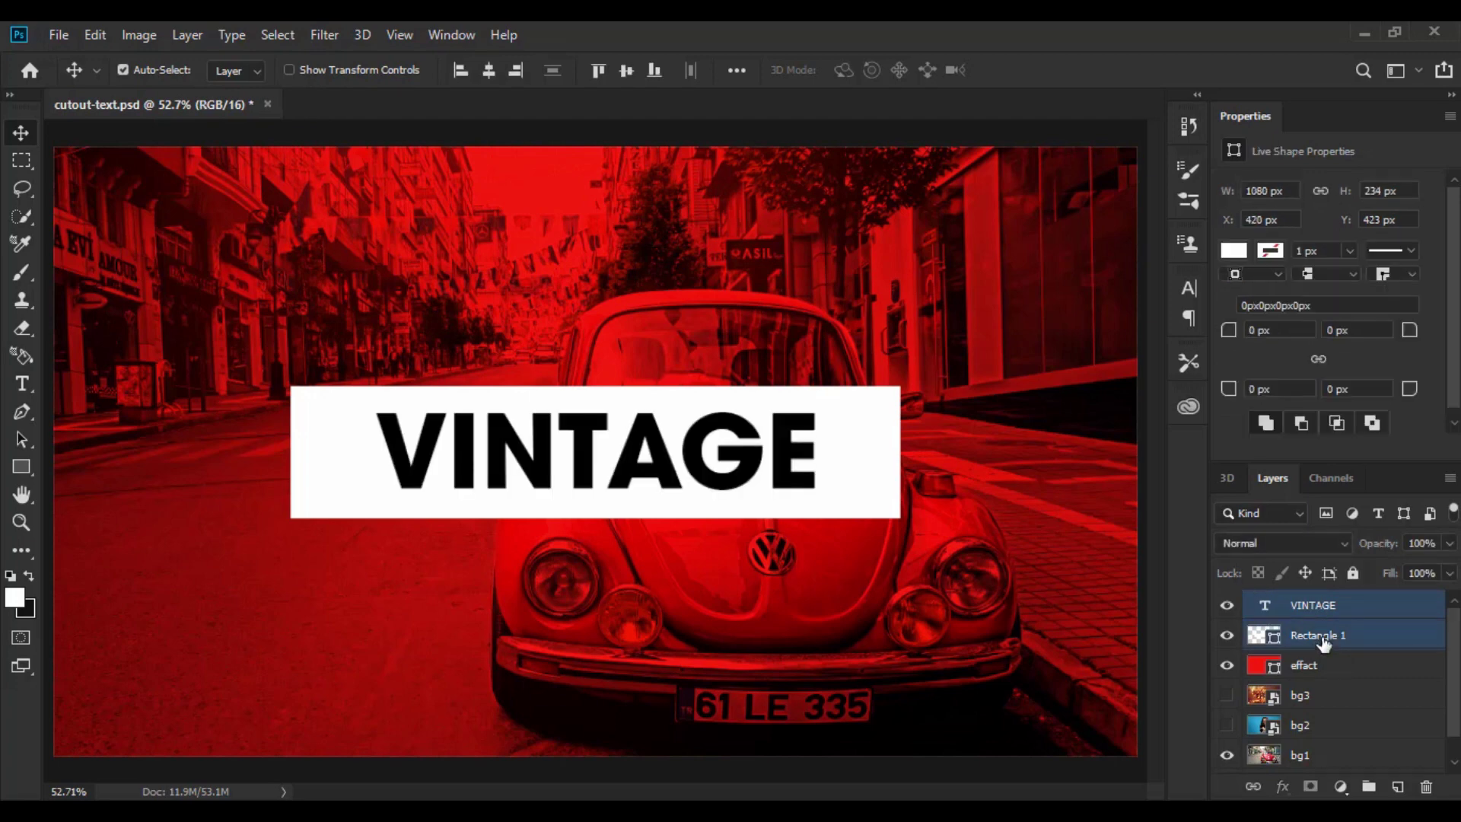
pyautogui.rightClick(1325, 643)
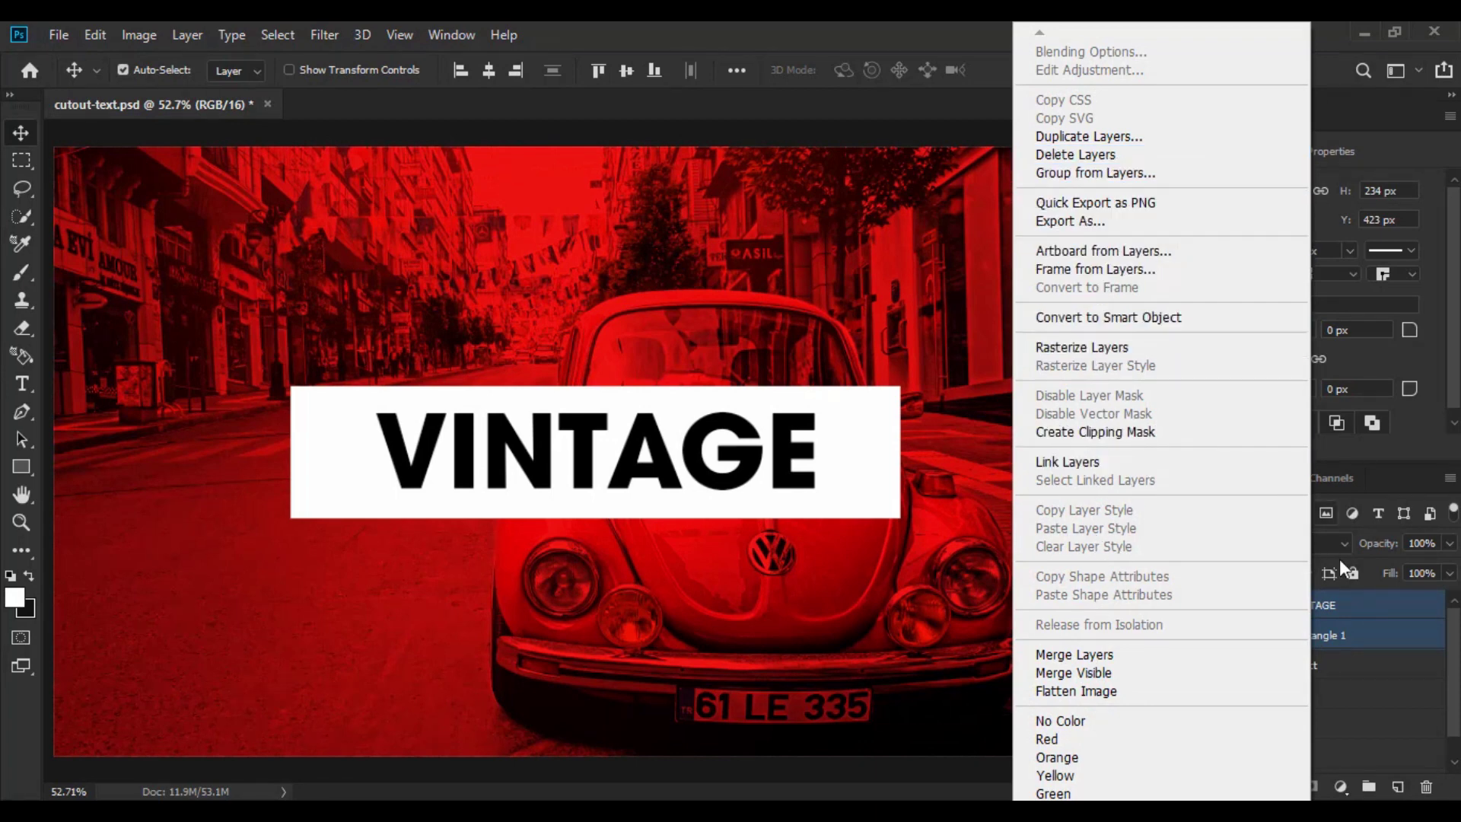
pyautogui.click(1359, 614)
pyautogui.moveTo(1320, 619); pyautogui.dragTo(1367, 788)
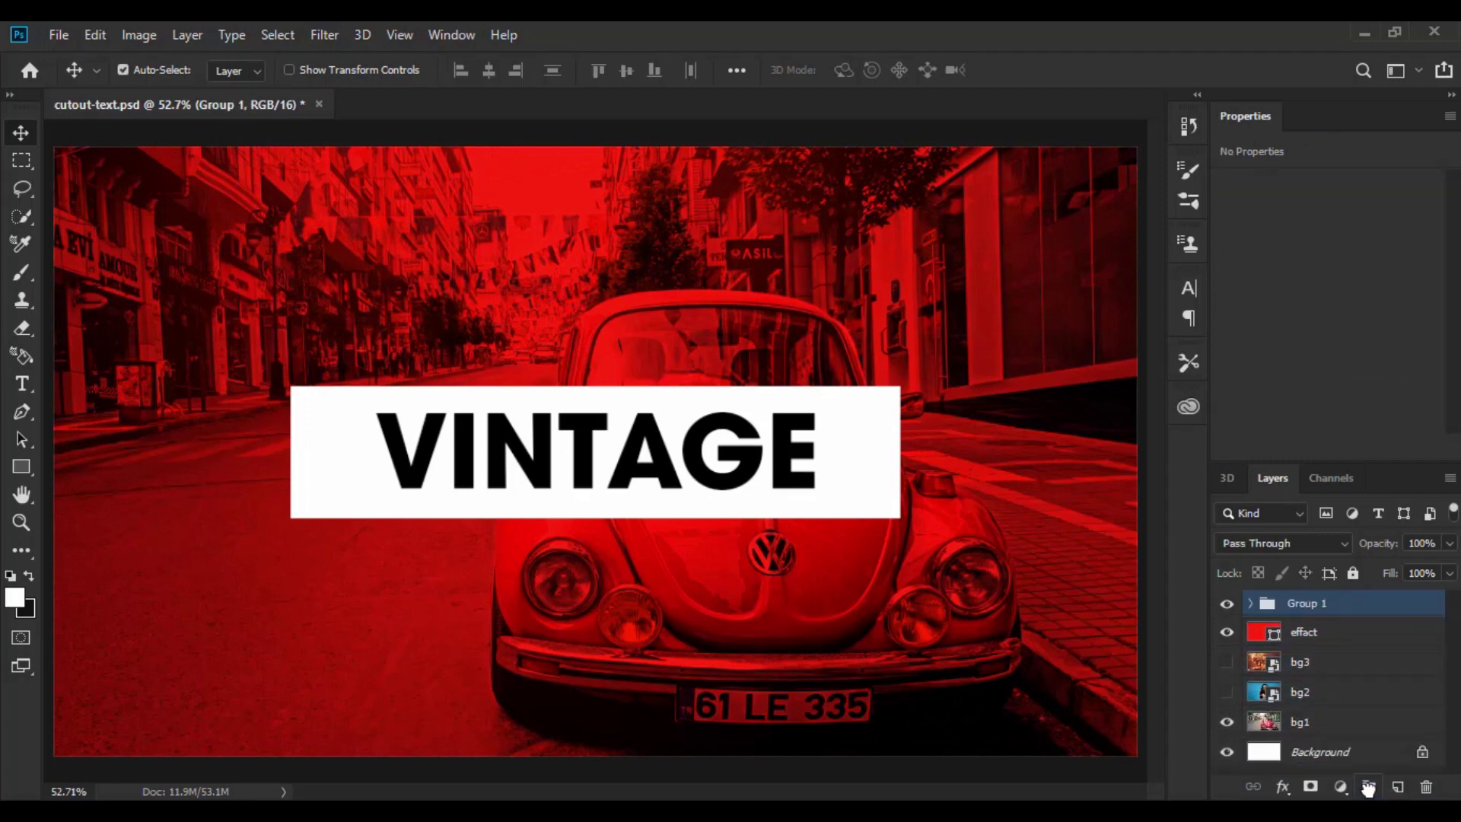
pyautogui.doubleClick(1308, 604)
pyautogui.write('TEXT')
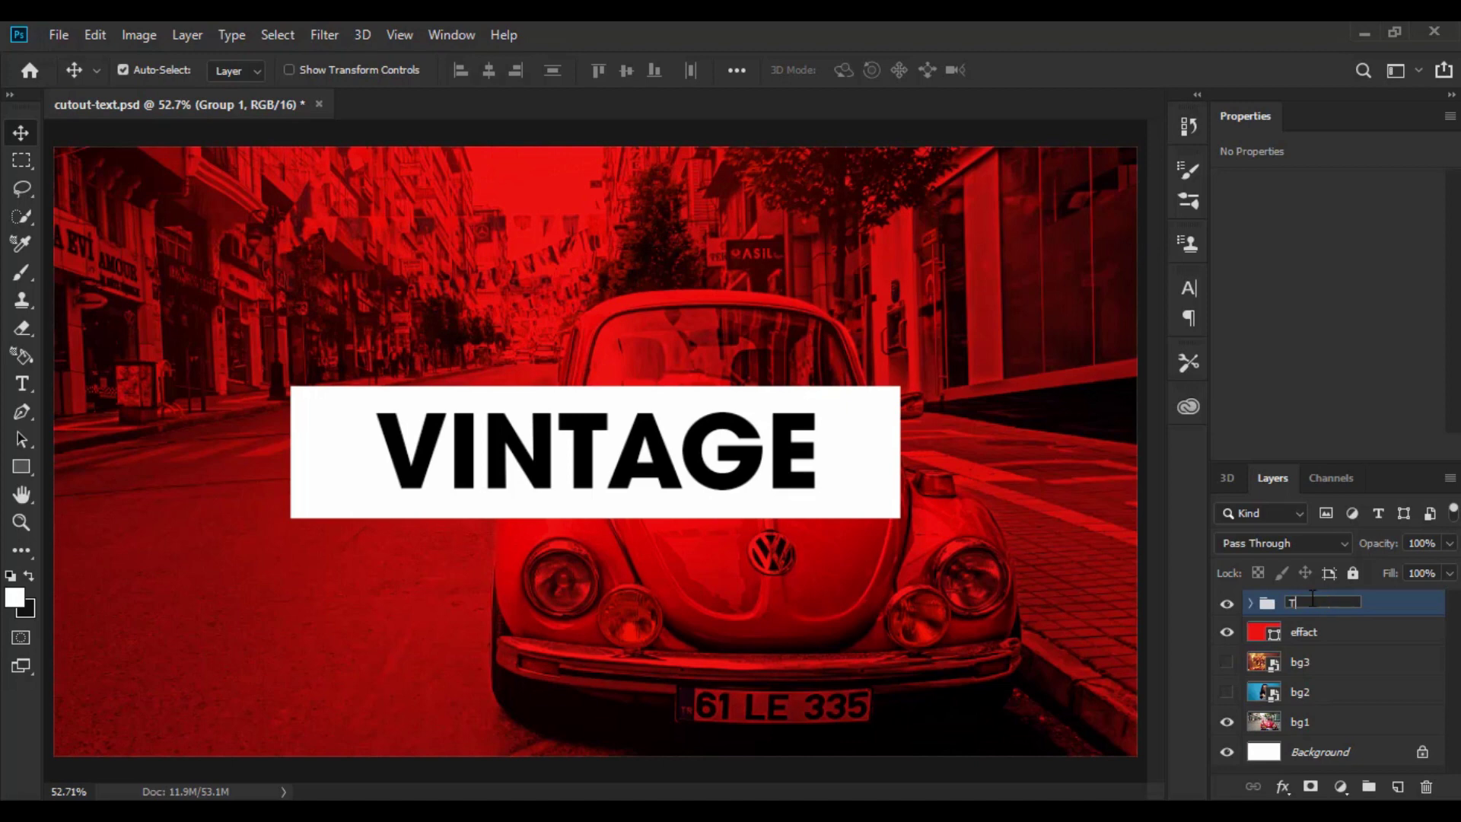
pyautogui.press('Return')
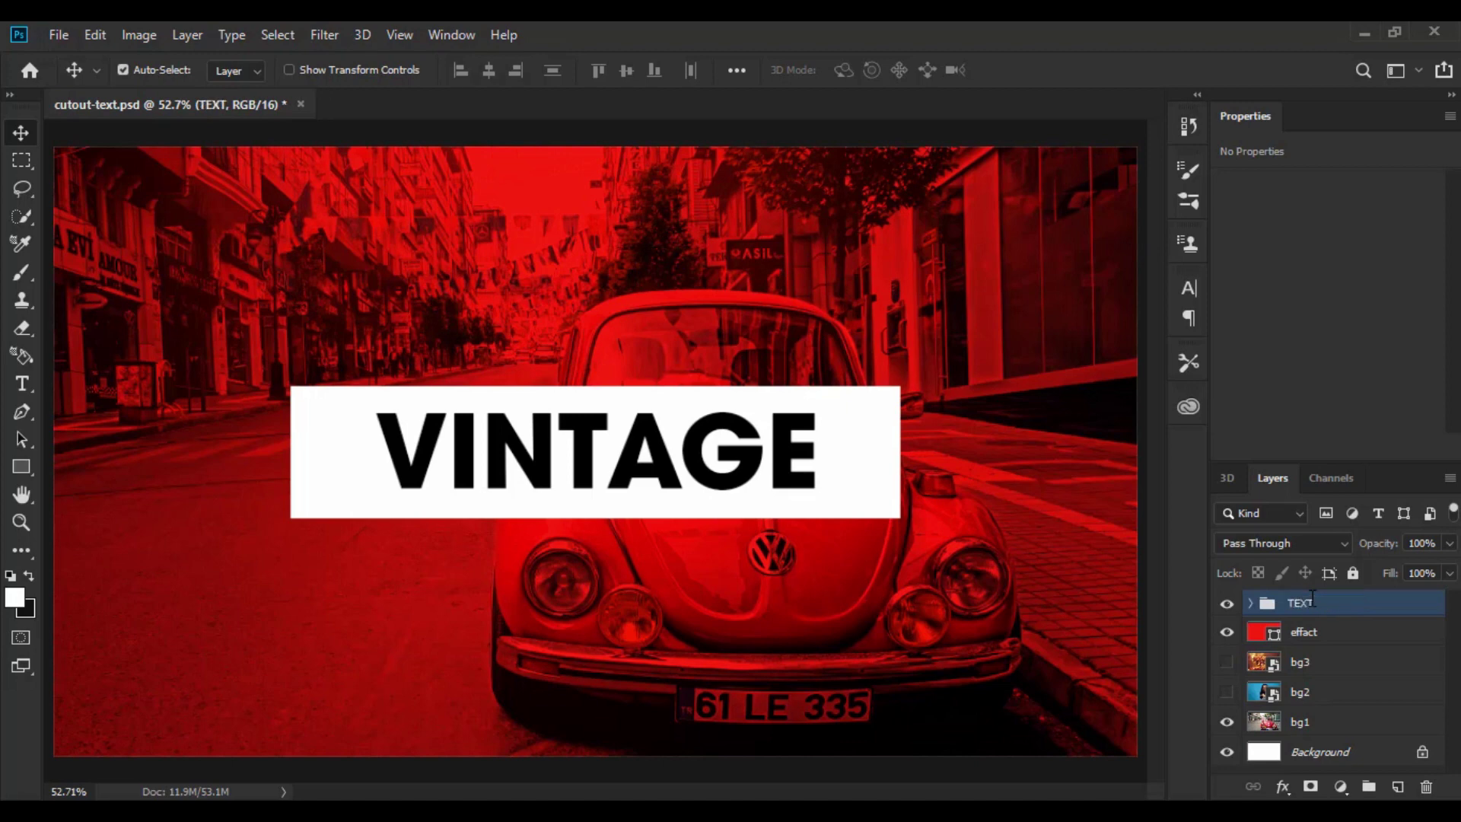
# In the VINTAGE text layer's blending options, set Knockout to Shallow and lower Fill Opacity to 0%.
pyautogui.click(1251, 603)
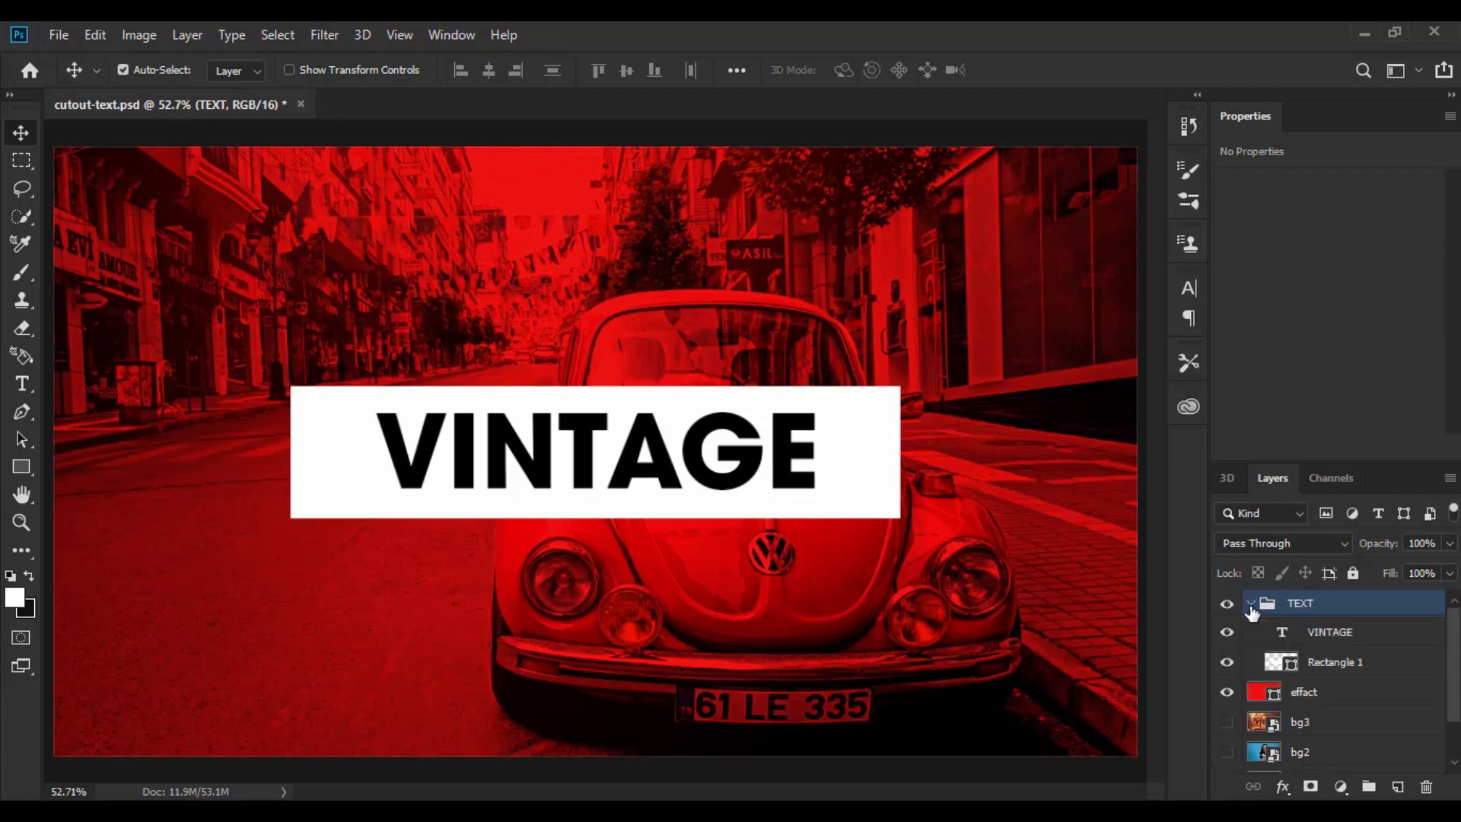
pyautogui.click(1381, 635)
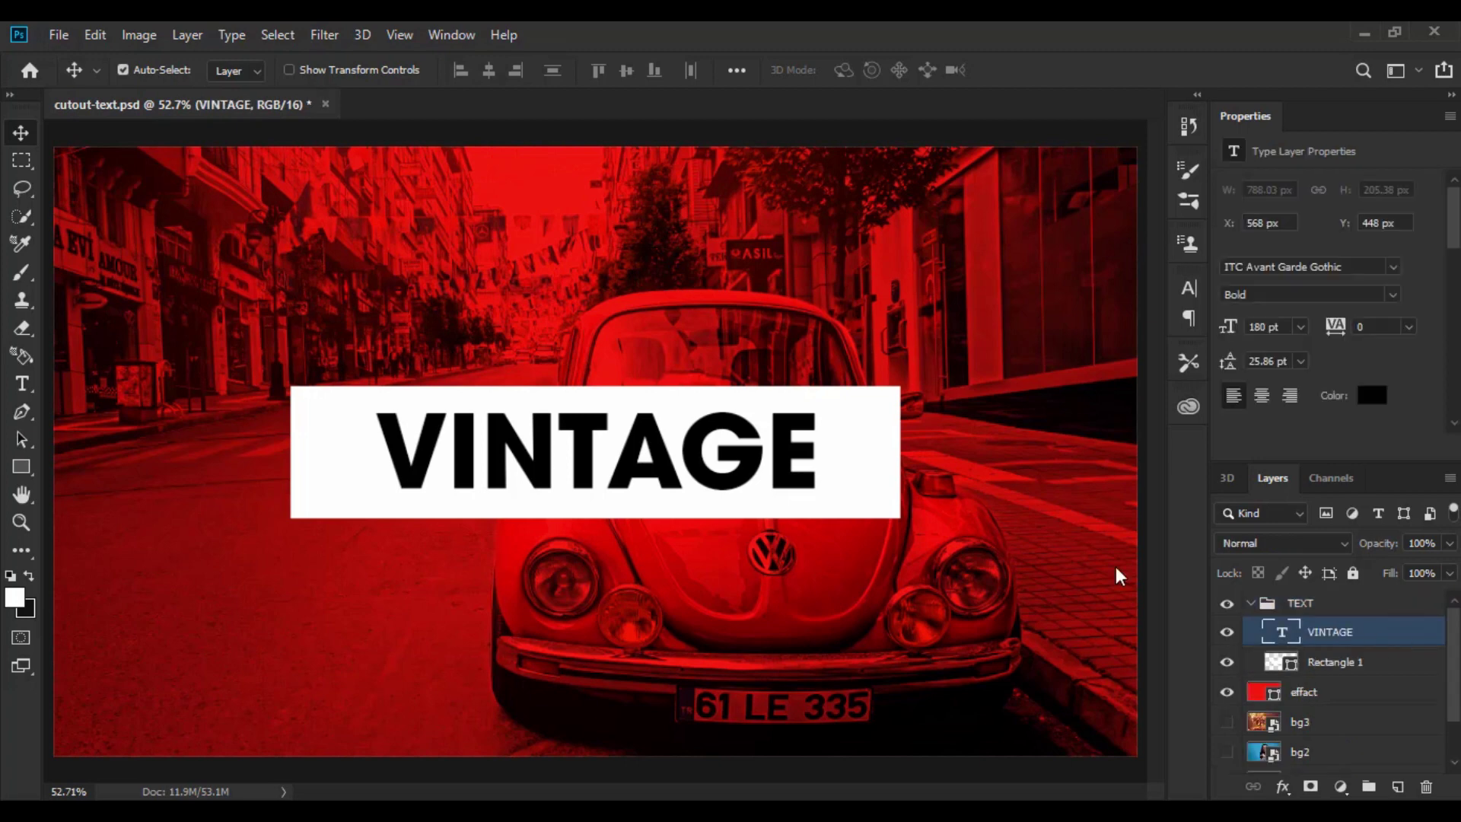
pyautogui.moveTo(806, 483); pyautogui.dragTo(812, 597)
pyautogui.hotkey('ctrl', 'z')
pyautogui.rightClick(1340, 641)
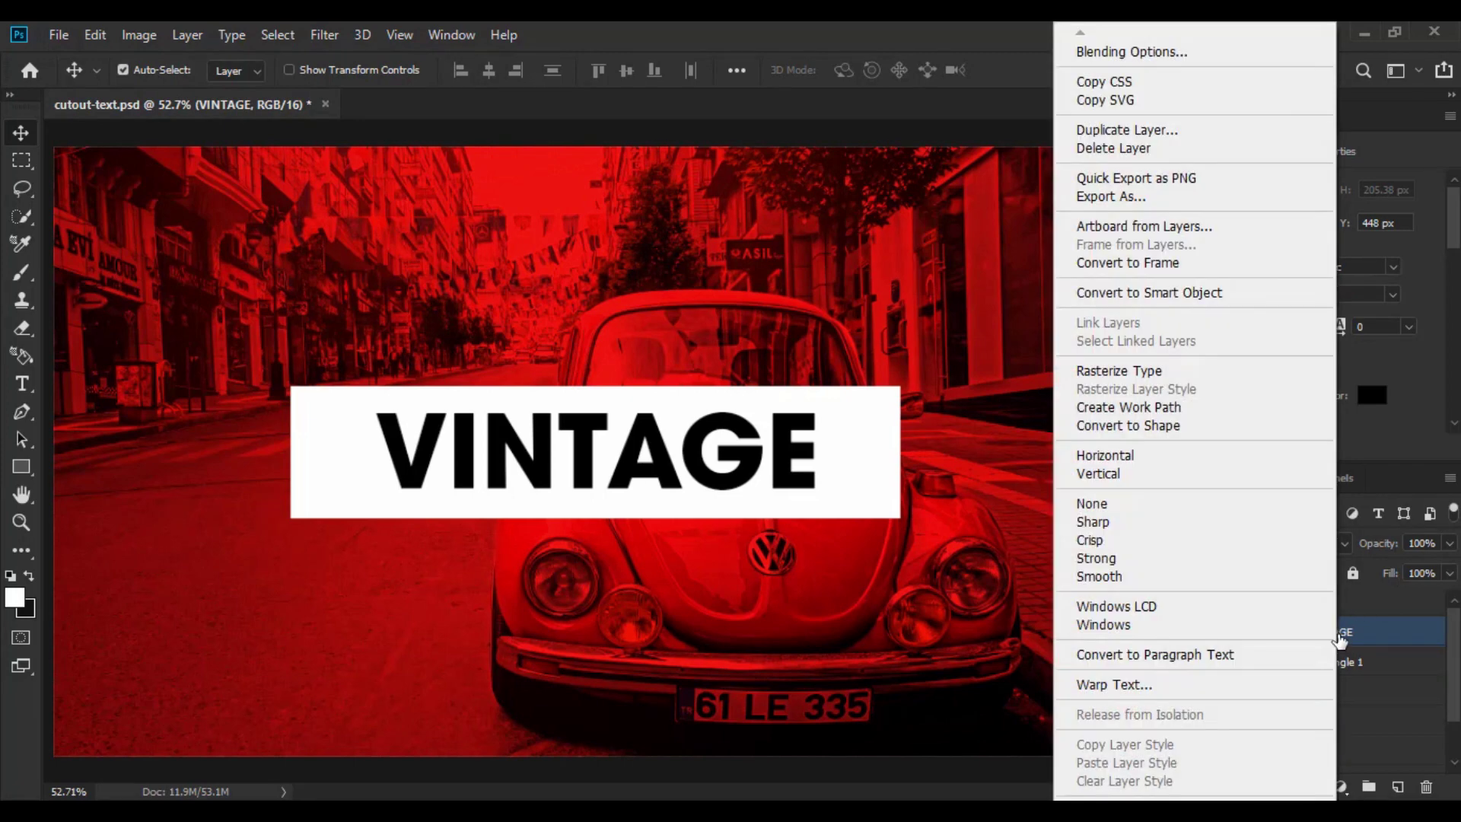
pyautogui.click(1167, 53)
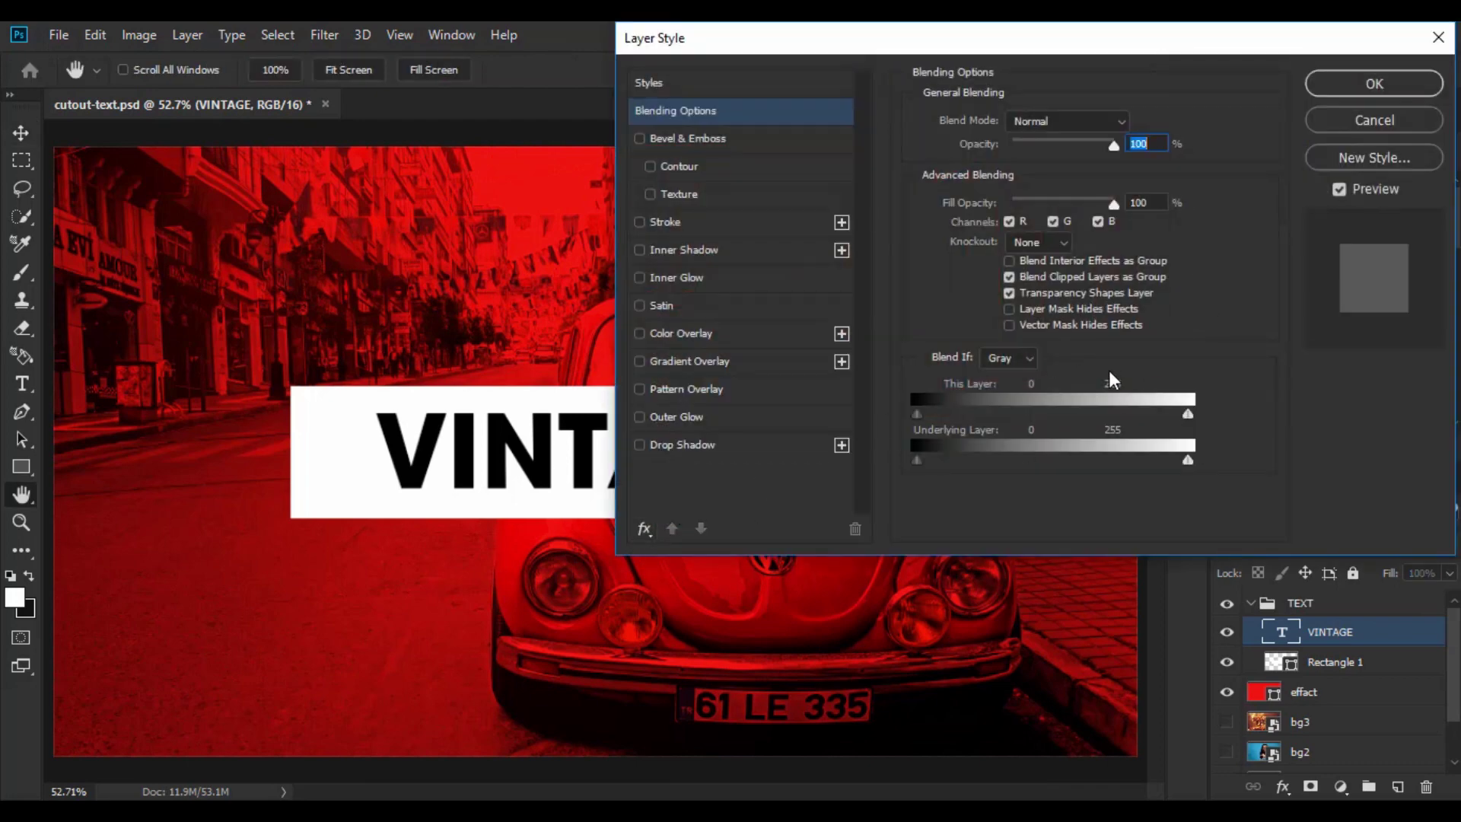
pyautogui.click(1064, 244)
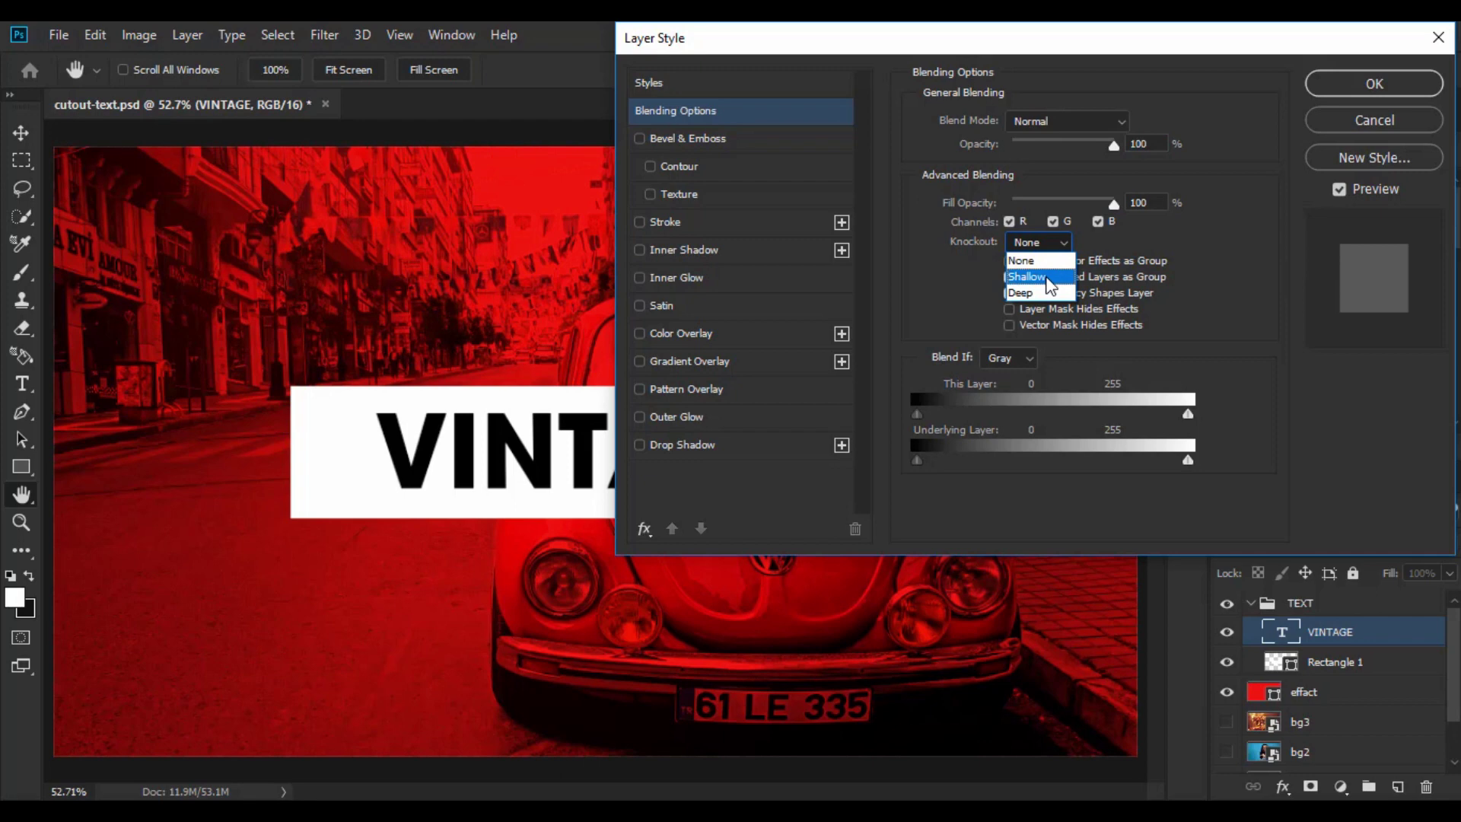
pyautogui.click(1049, 278)
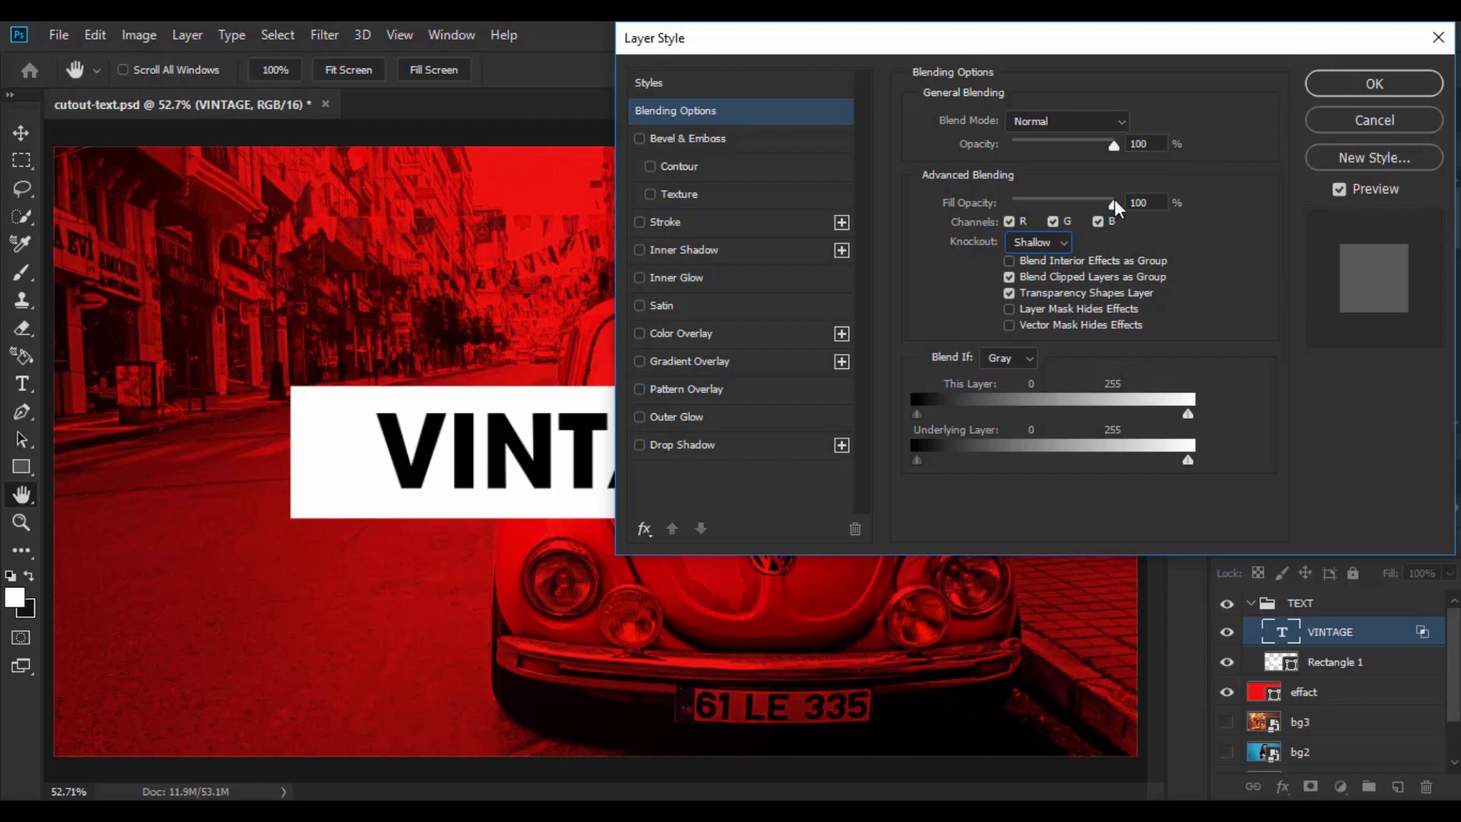
pyautogui.moveTo(1115, 209); pyautogui.dragTo(991, 211)
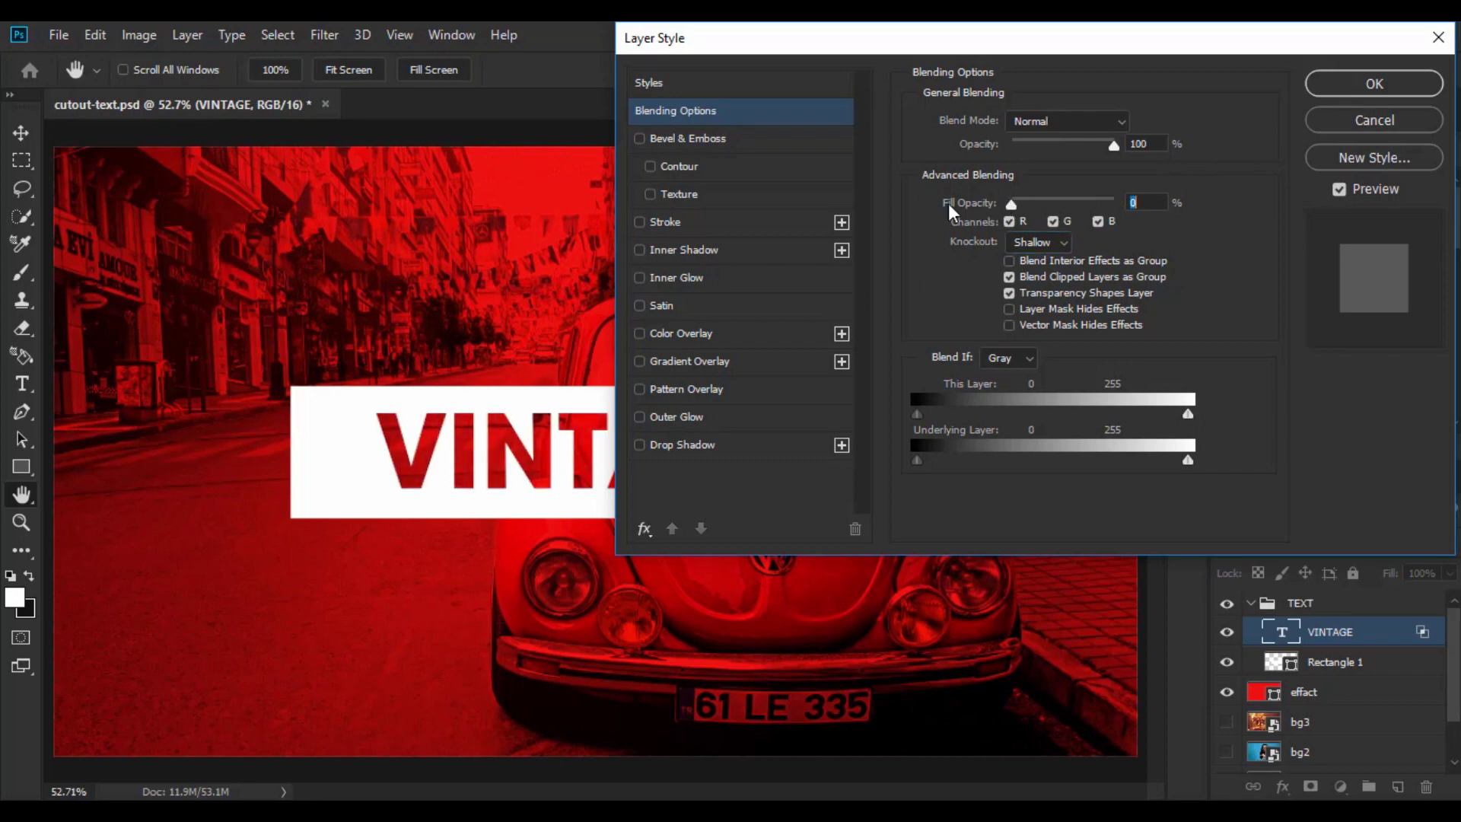
pyautogui.click(1353, 95)
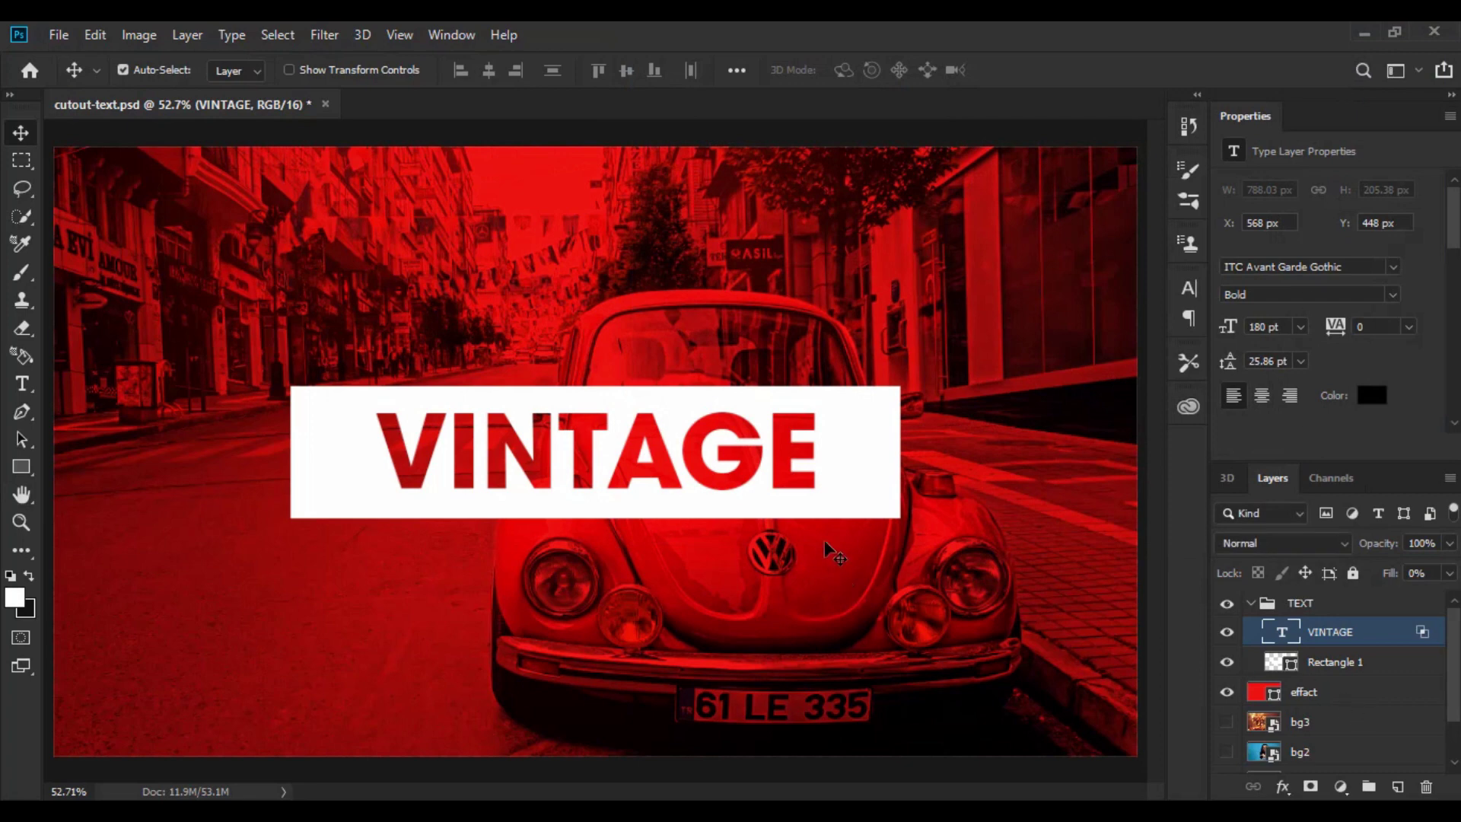
# Nudge the VINTAGE text slightly up and left, and move the VINTAGE and Rectangle 1 layers out of the TEXT group.
pyautogui.moveTo(807, 491)
pyautogui.mouseDown()
pyautogui.moveTo(775, 493)
pyautogui.moveTo(804, 486)
pyautogui.moveTo(793, 478)
pyautogui.mouseUp()
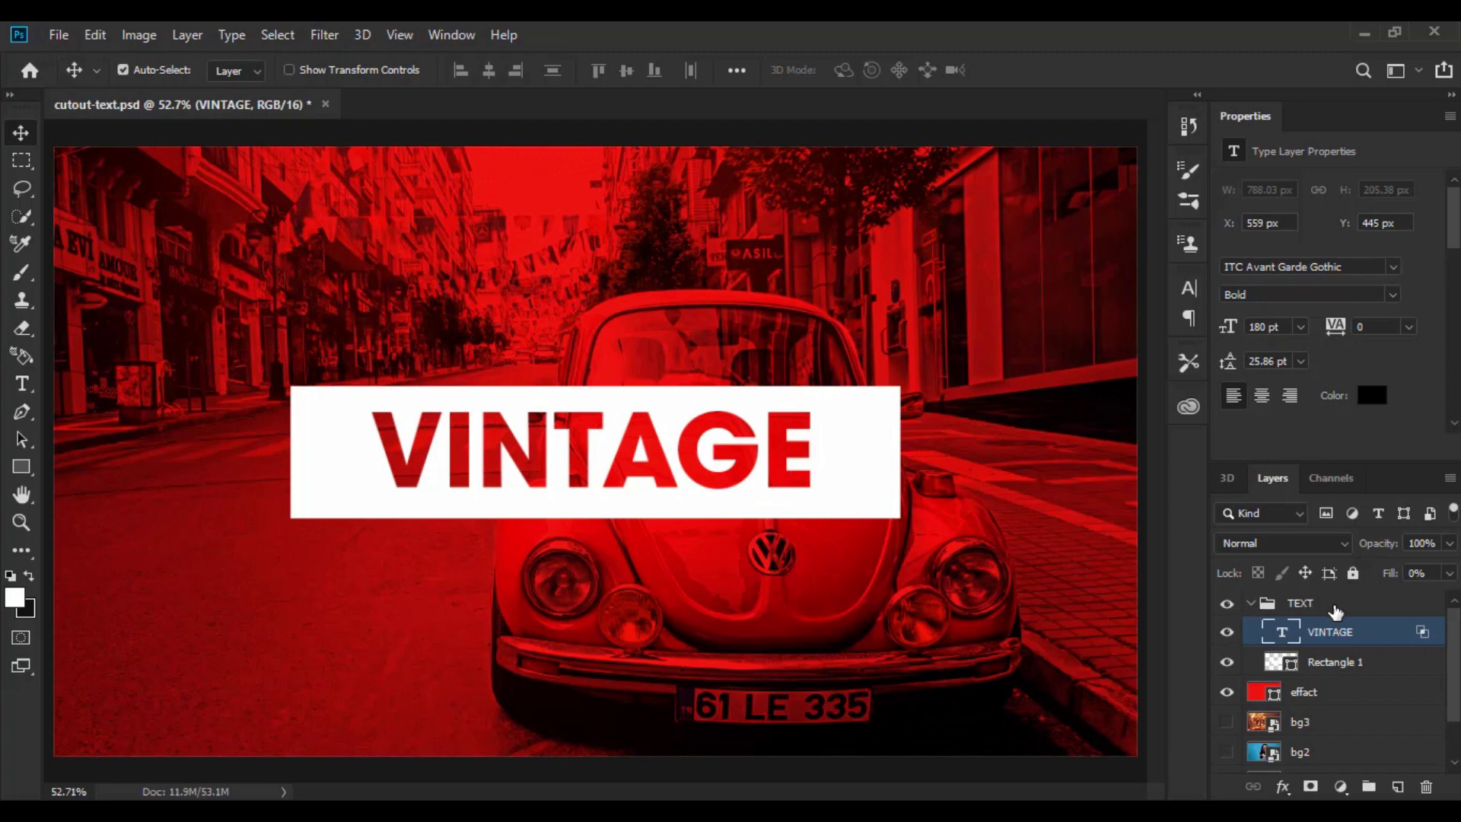
pyautogui.click(1333, 609)
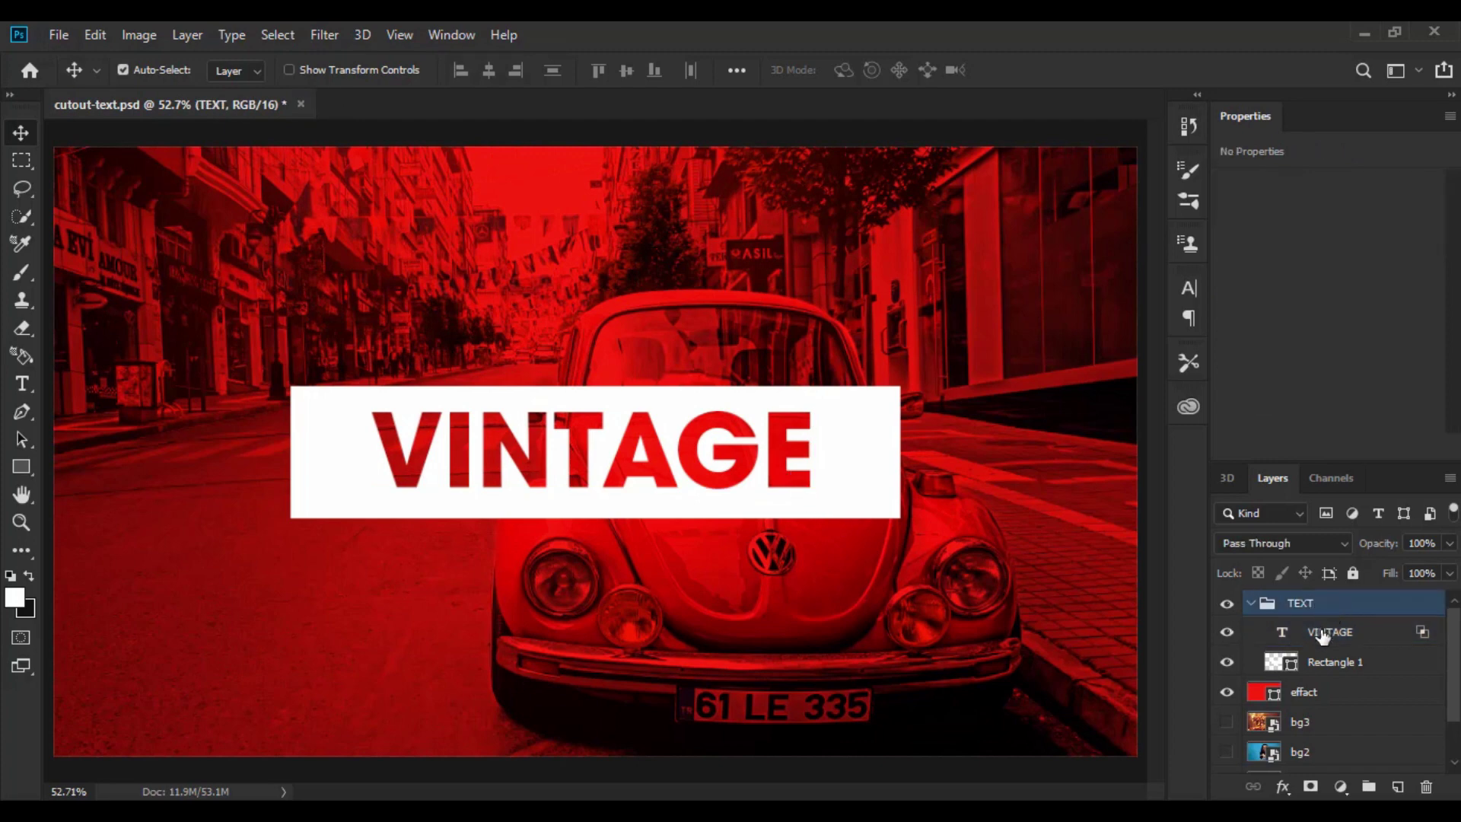
pyautogui.click(1324, 635)
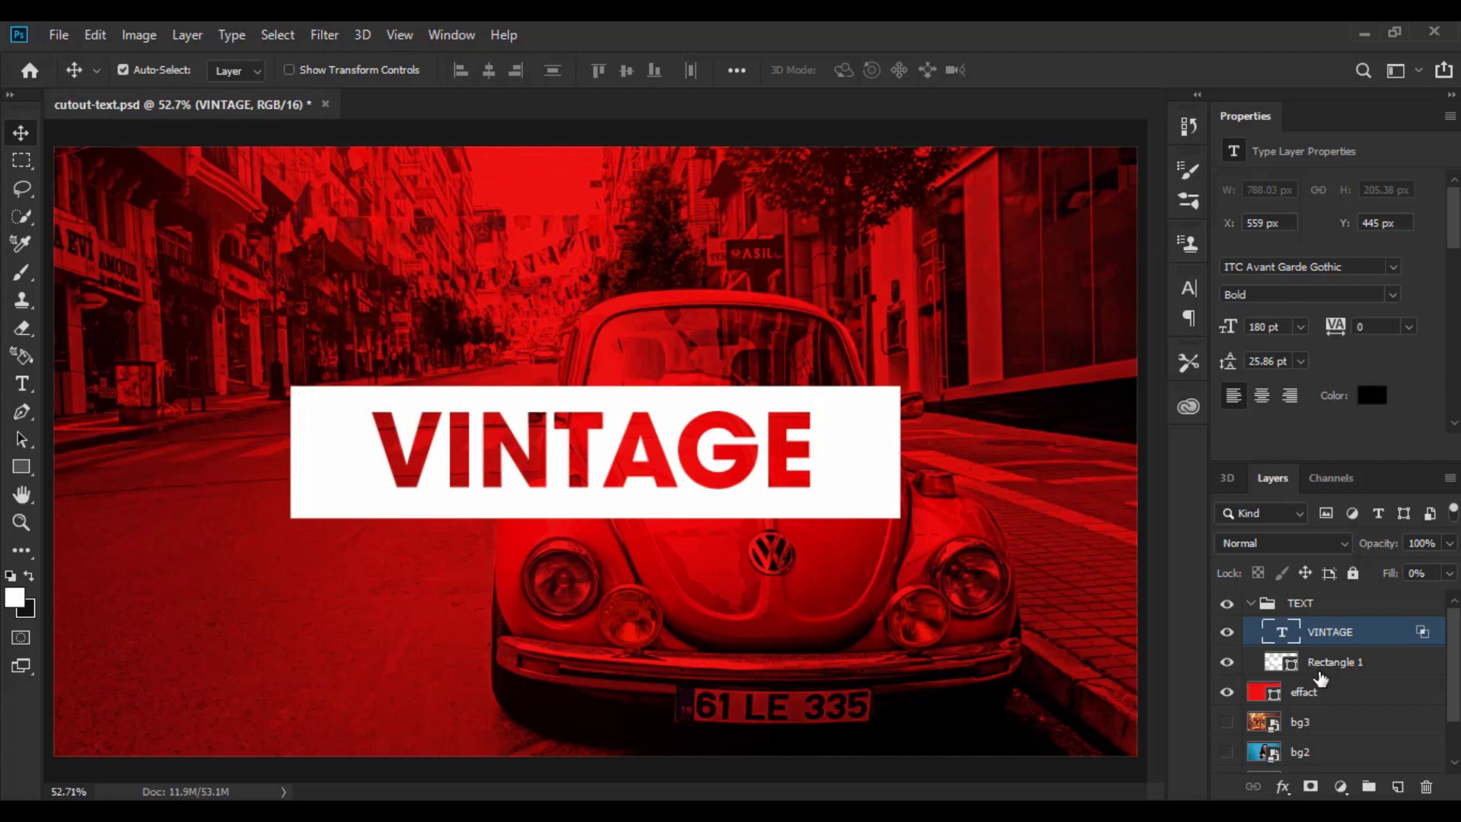
pyautogui.keyDown('shift'); pyautogui.click(1319, 670); pyautogui.keyUp('shift')
pyautogui.moveTo(1328, 633); pyautogui.dragTo(1322, 672)
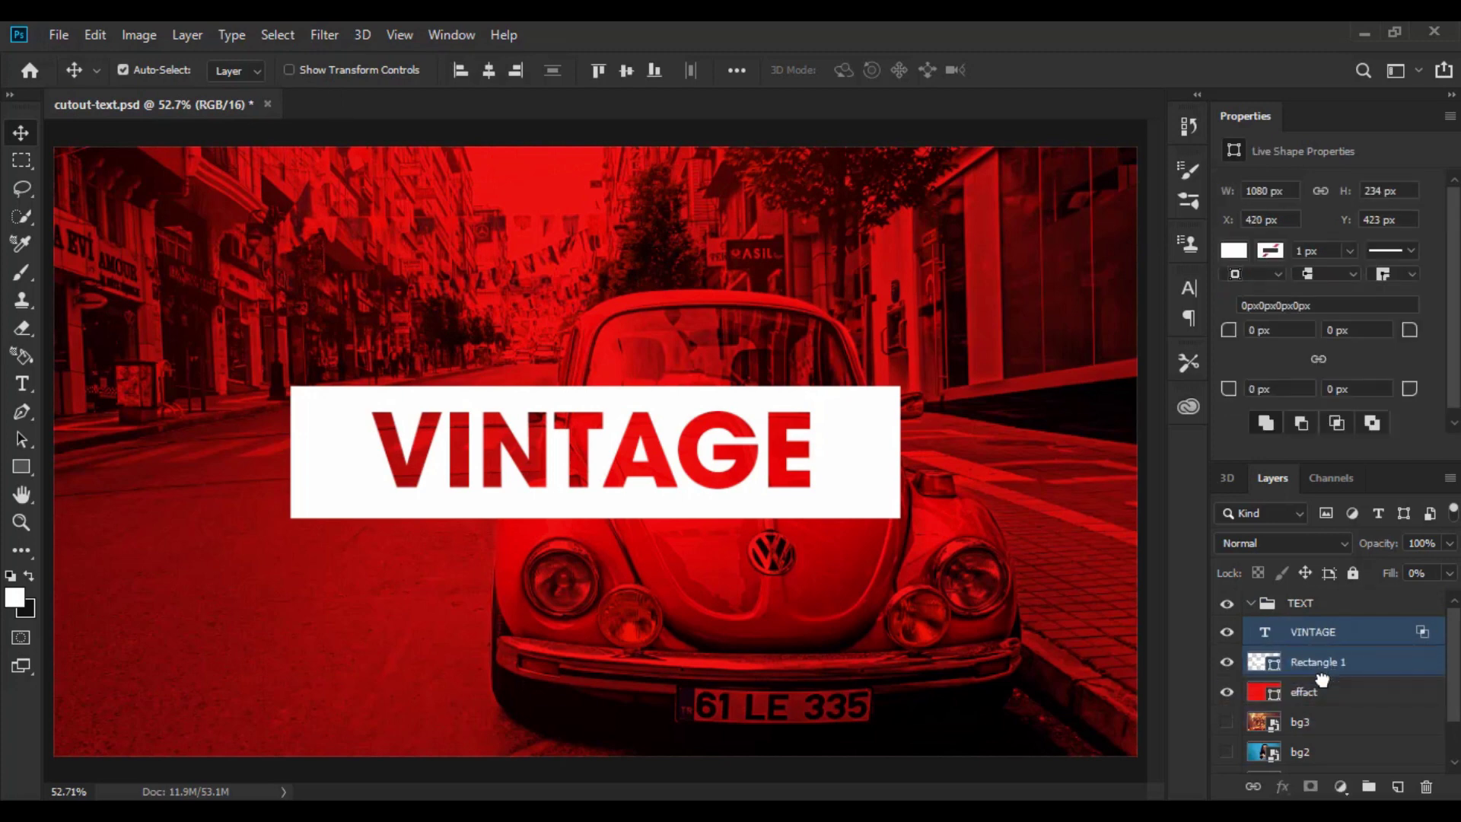
pyautogui.click(1304, 605)
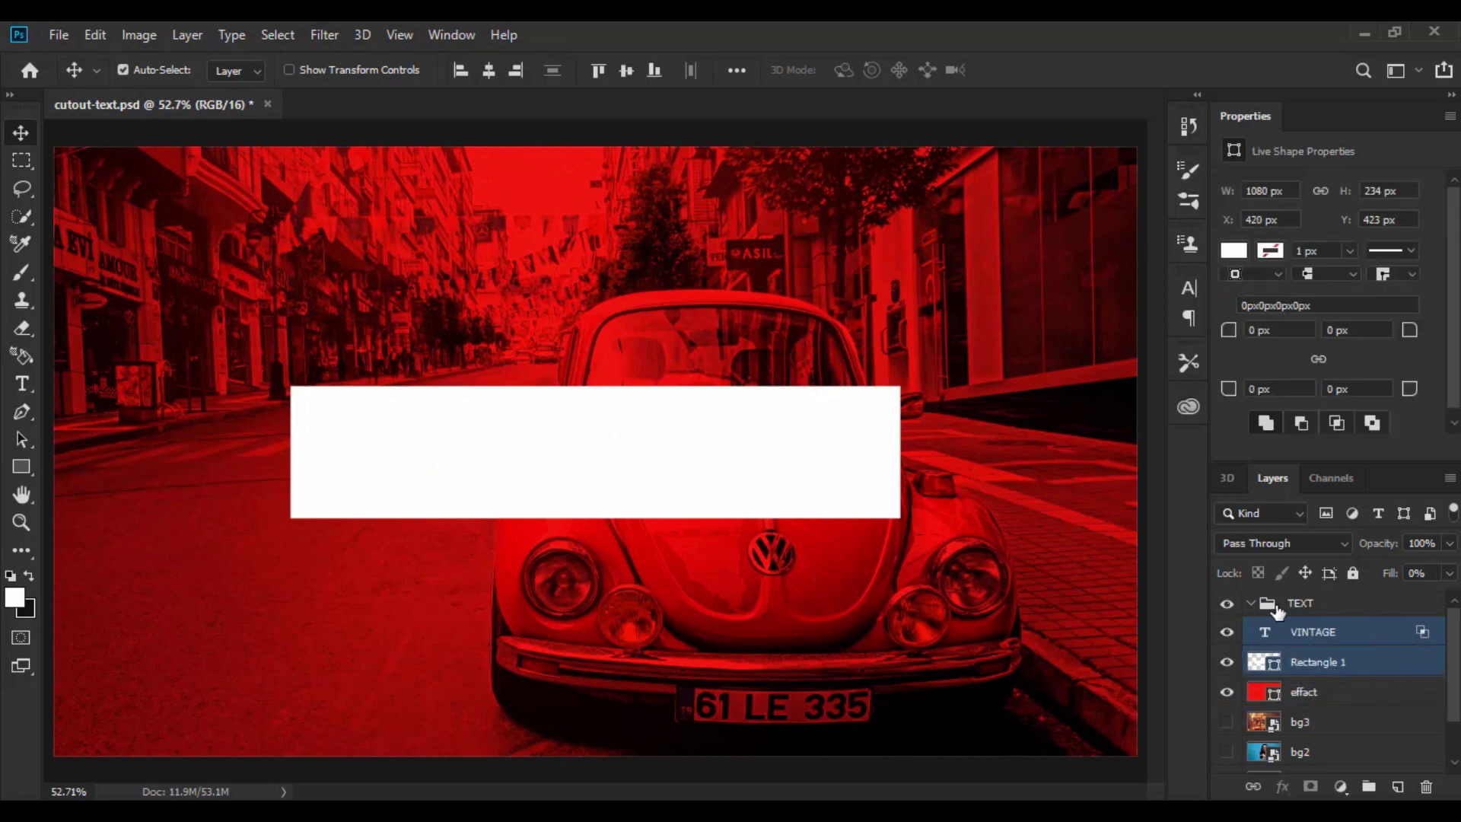
# Check the ungrouped layers by toggling the visibility of Rectangle 1 and VINTAGE off and back on.
pyautogui.click(1227, 662)
pyautogui.click(1227, 662)
pyautogui.click(1241, 639)
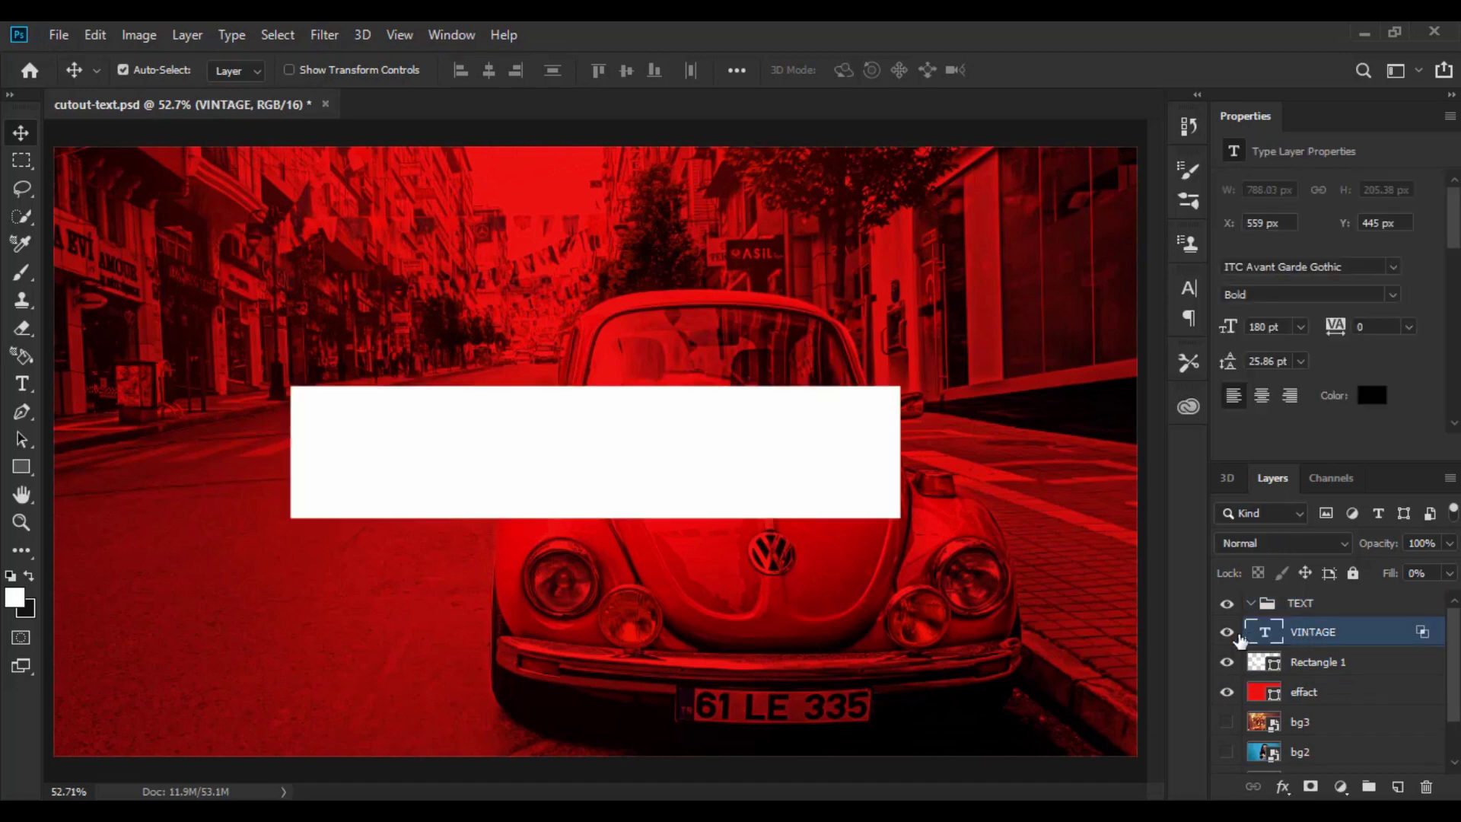
pyautogui.click(1227, 632)
pyautogui.click(1228, 633)
# Move the VINTAGE and Rectangle 1 layers back into the TEXT group.
pyautogui.click(1326, 661)
pyautogui.click(1317, 634)
pyautogui.keyDown('shift'); pyautogui.click(1319, 666); pyautogui.keyUp('shift')
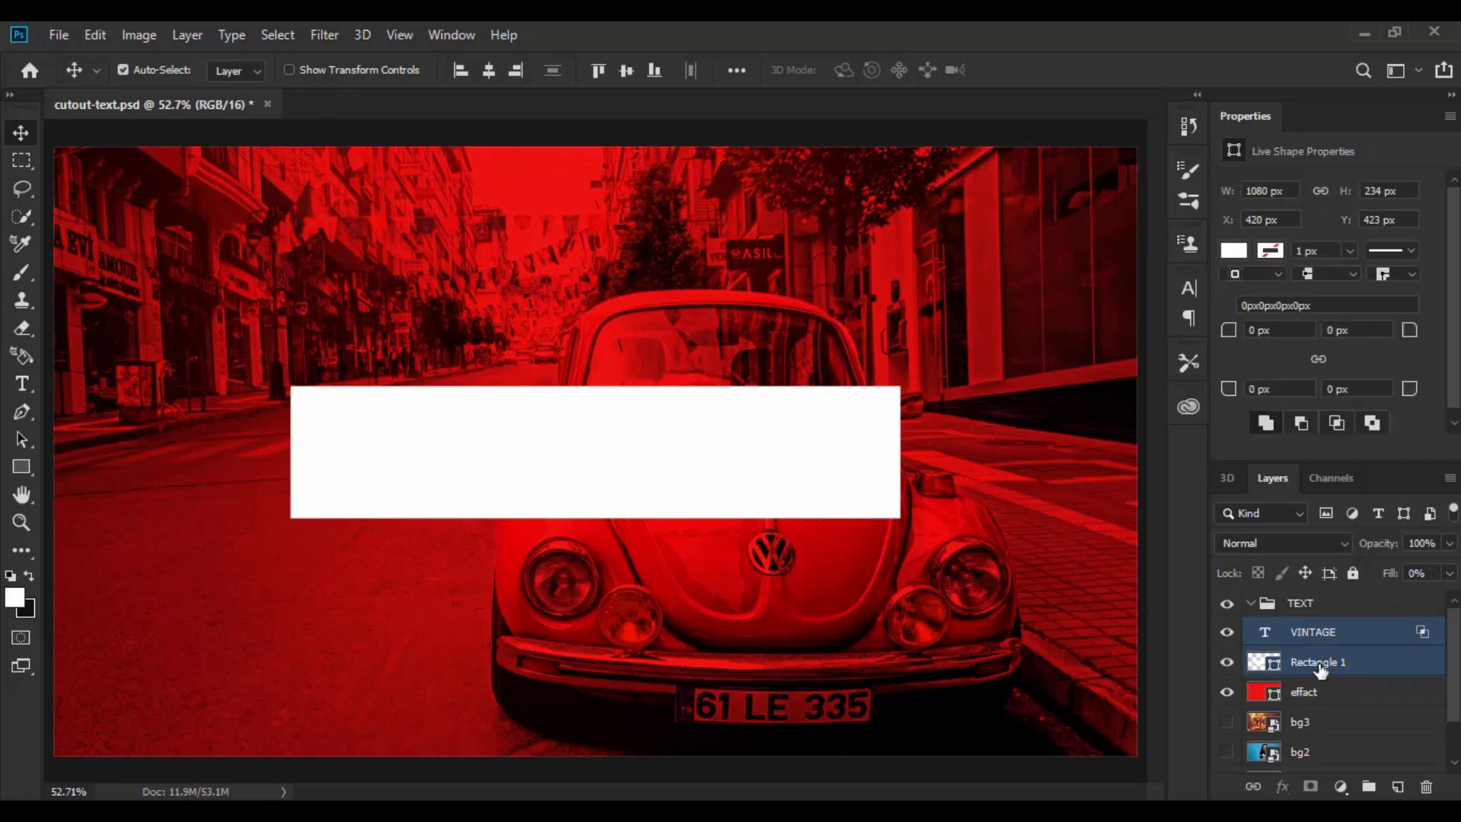
pyautogui.moveTo(1294, 639); pyautogui.dragTo(1307, 613)
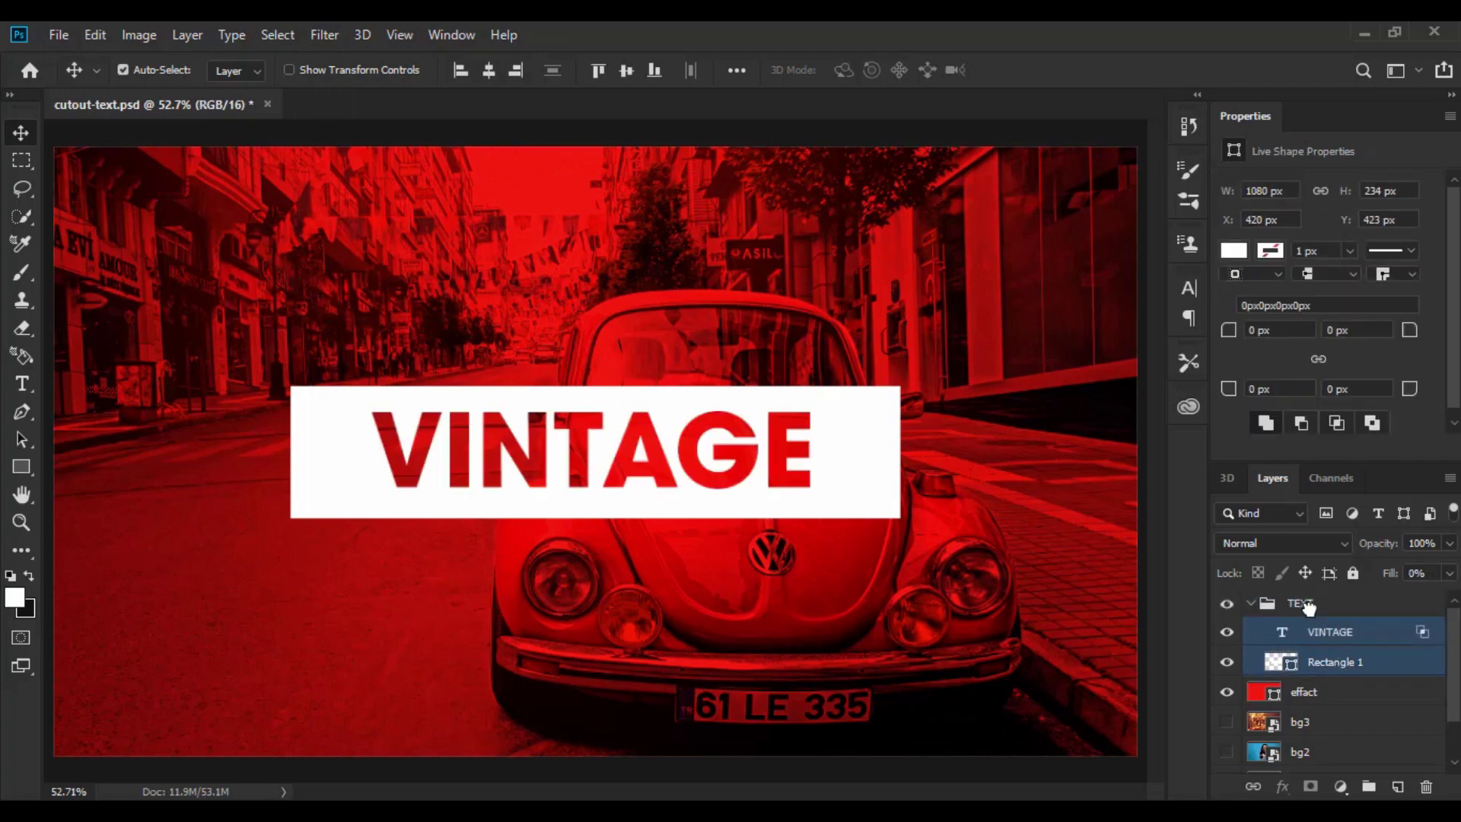
# Center the VINTAGE text on the white rectangle by aligning the VINTAGE and Rectangle 1 layers.
pyautogui.click(1313, 642)
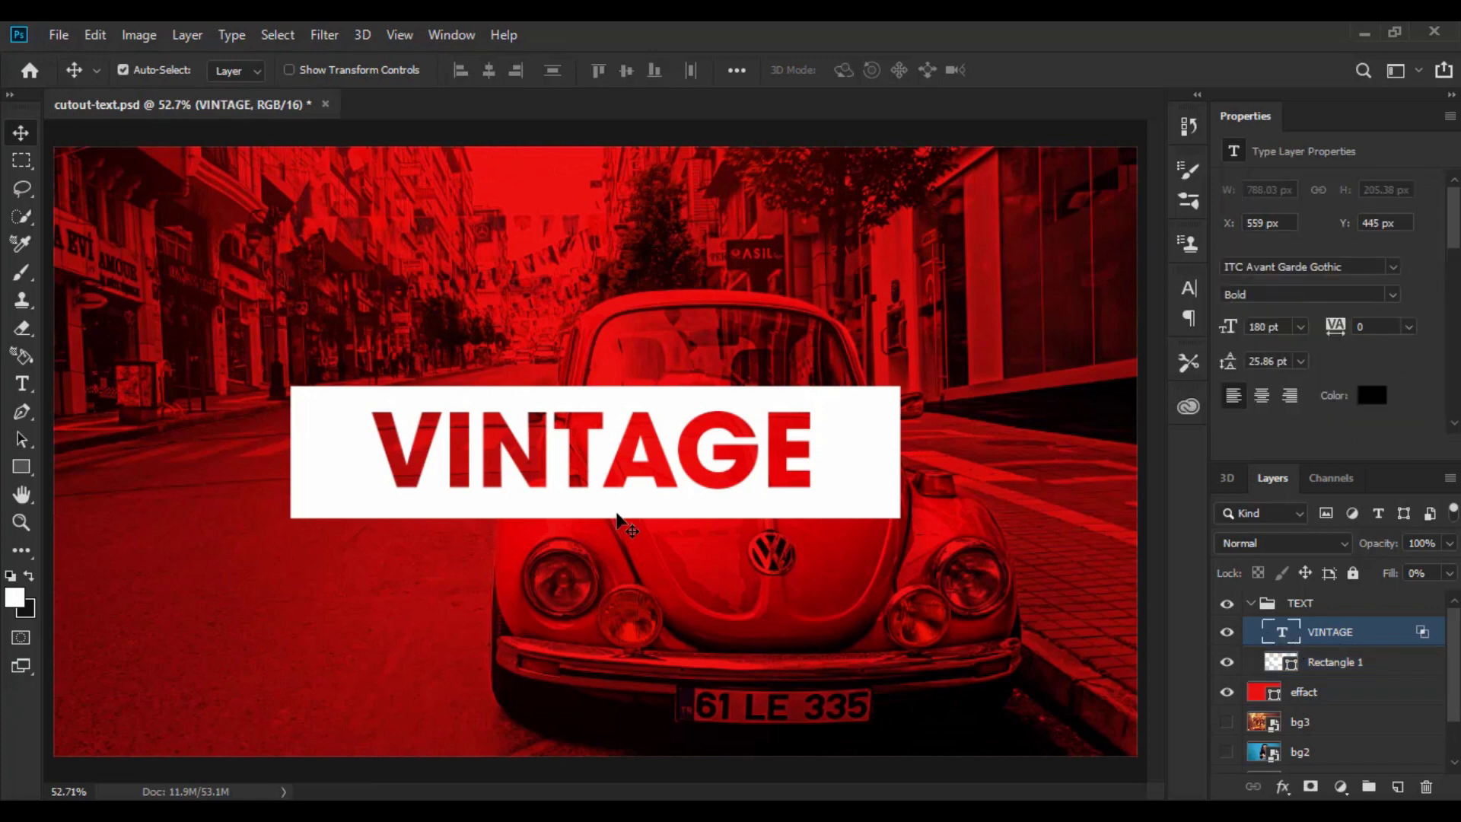
pyautogui.moveTo(656, 482); pyautogui.dragTo(675, 489)
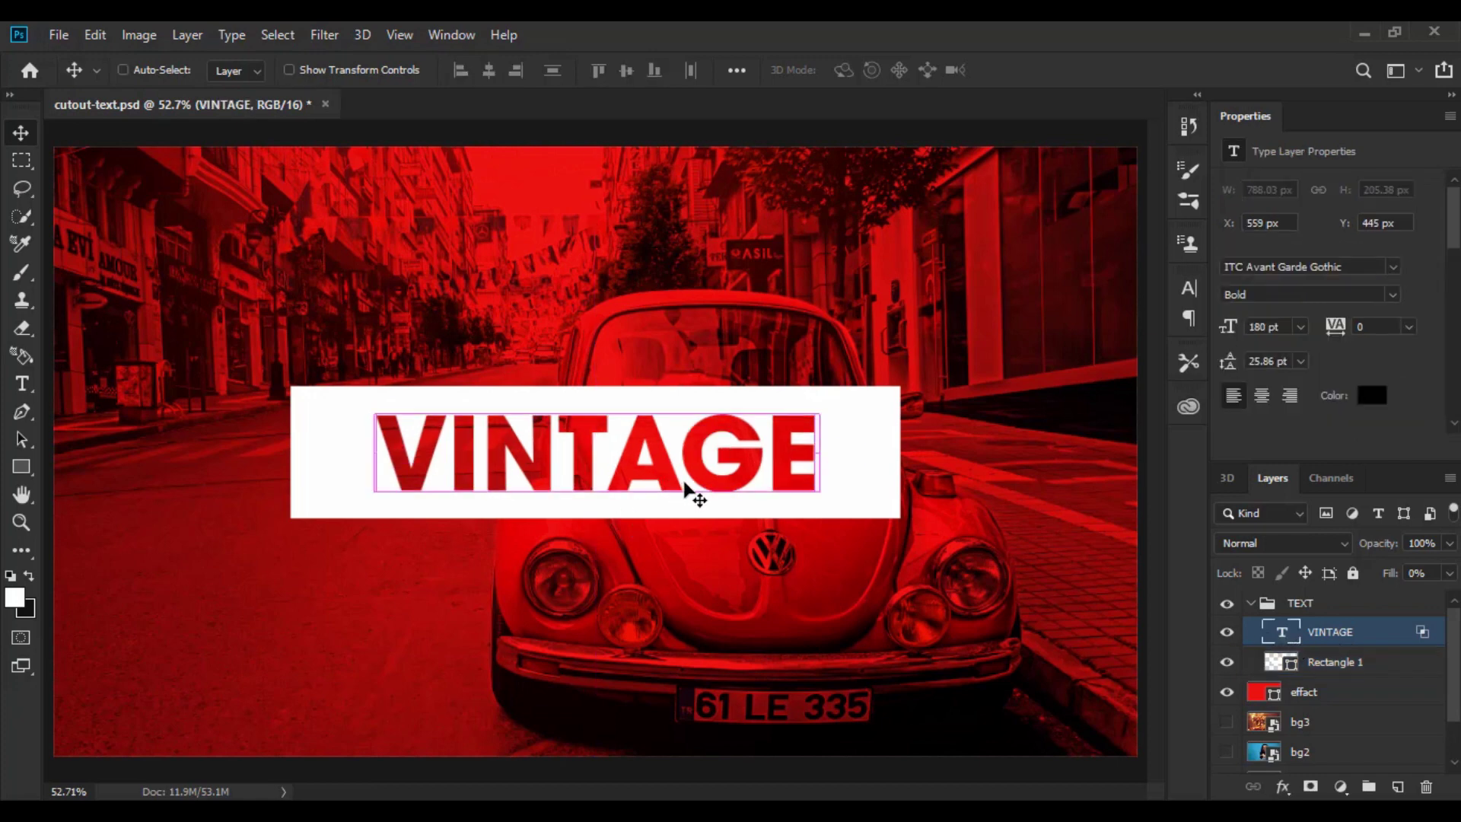
pyautogui.keyDown('shift'); pyautogui.click(1328, 663); pyautogui.keyUp('shift')
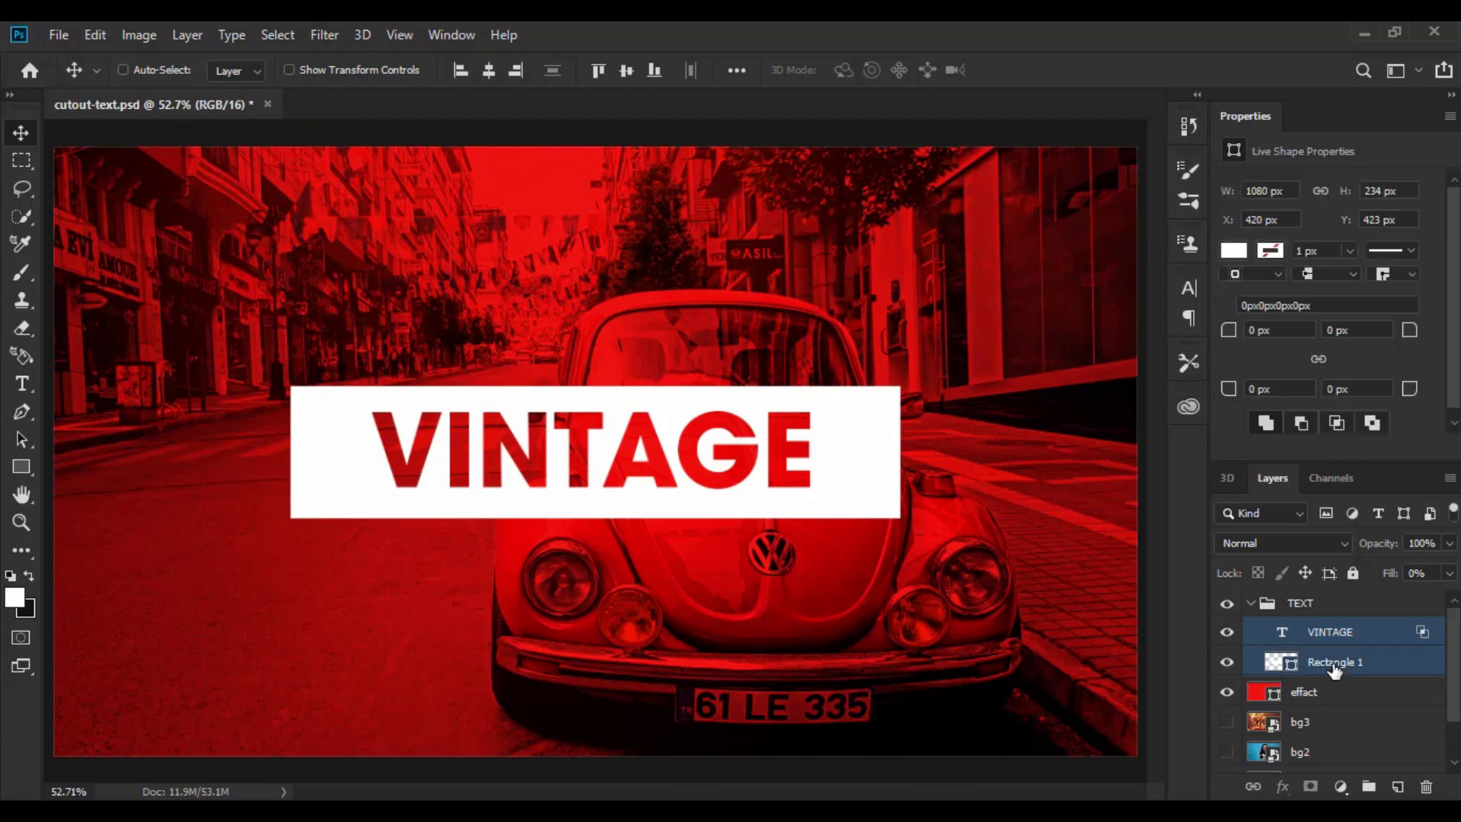
pyautogui.click(490, 70)
pyautogui.click(1346, 689)
pyautogui.click(1335, 605)
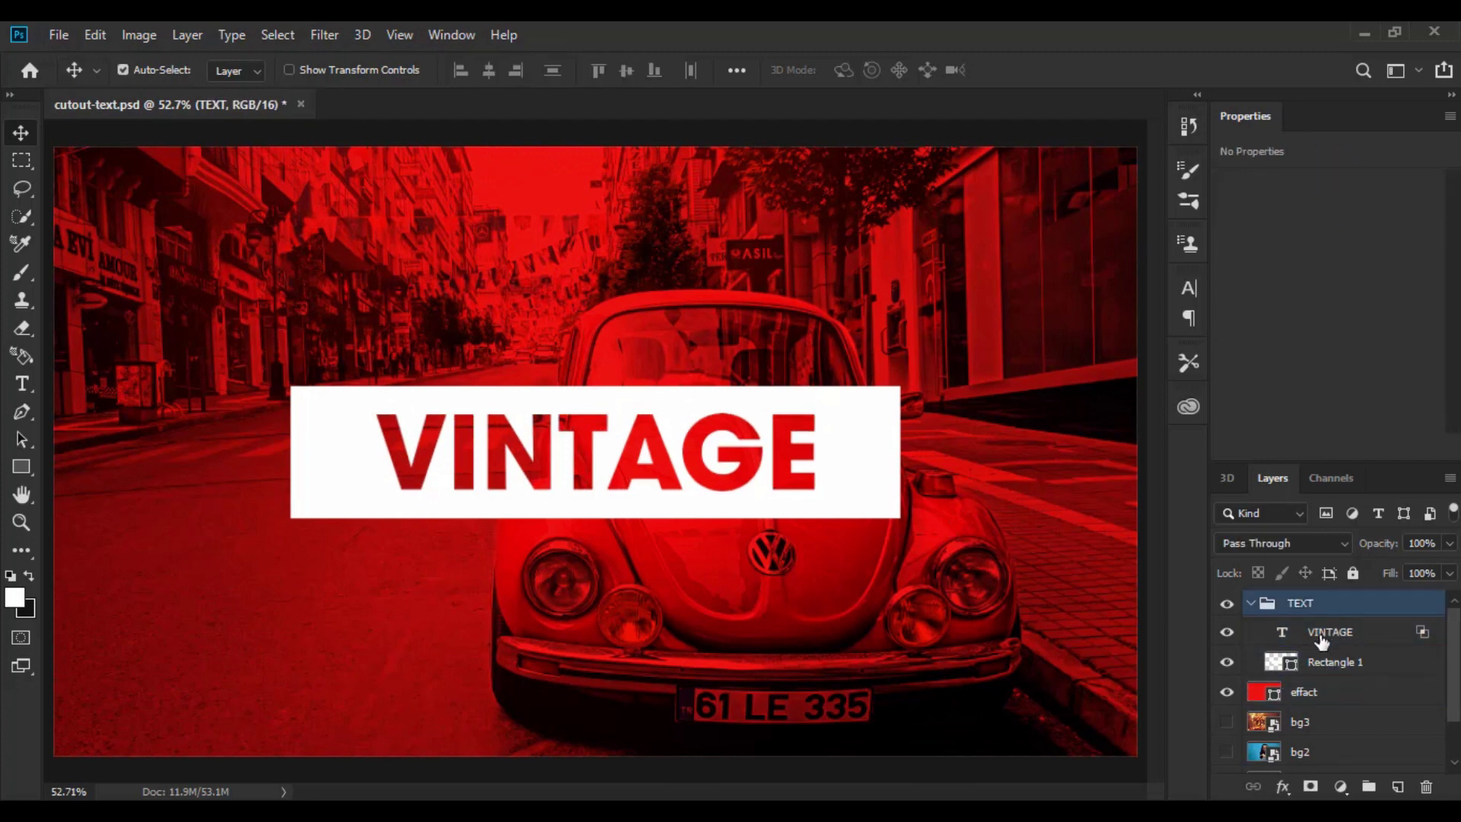
# Replace the VINTAGE wording with EDITABLE and shift the text slightly left inside the white rectangle.
pyautogui.click(1283, 637)
pyautogui.doubleClick(1284, 636)
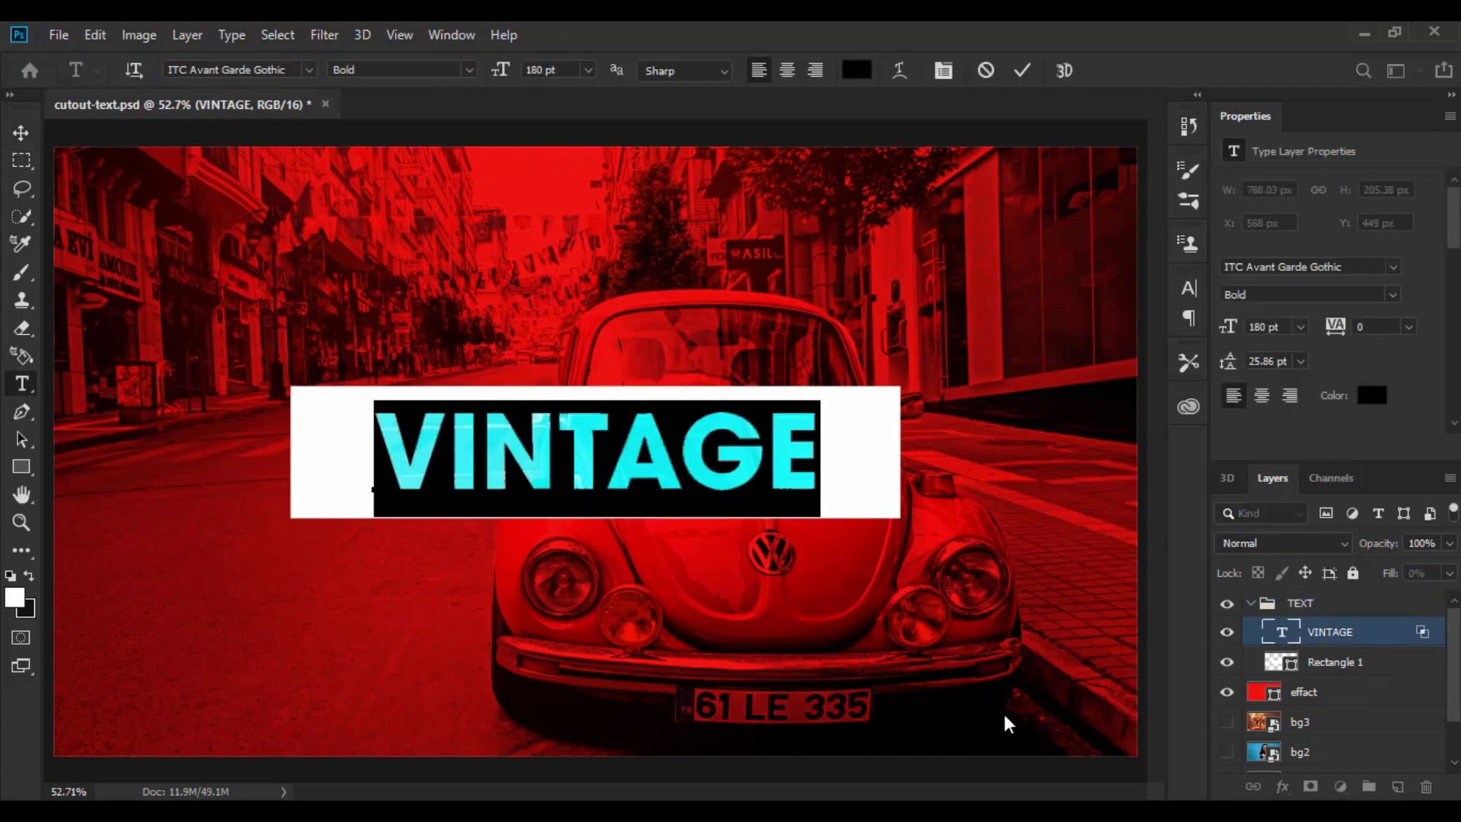
pyautogui.write('EDIT')
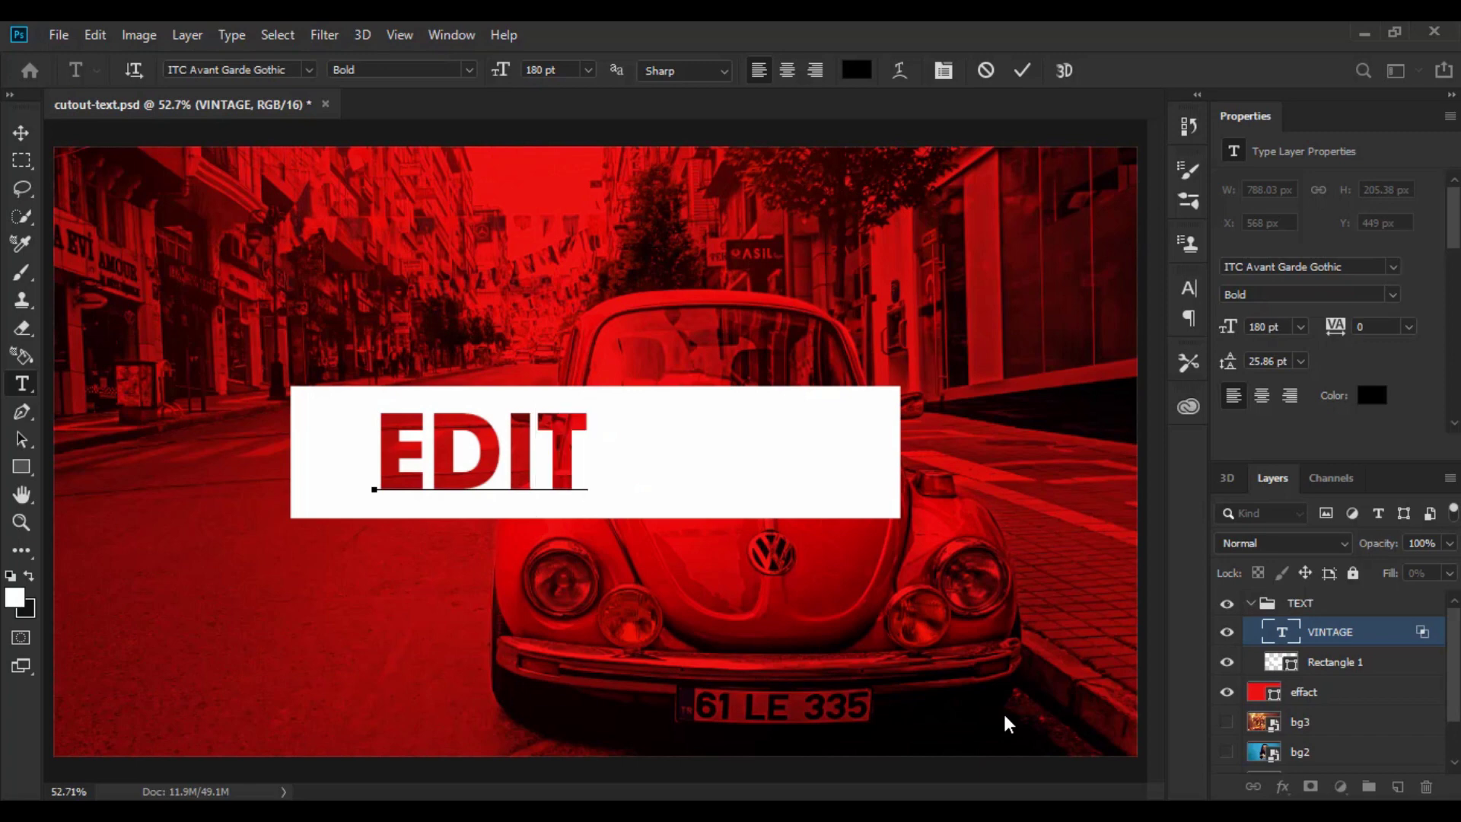
pyautogui.write('ABLE')
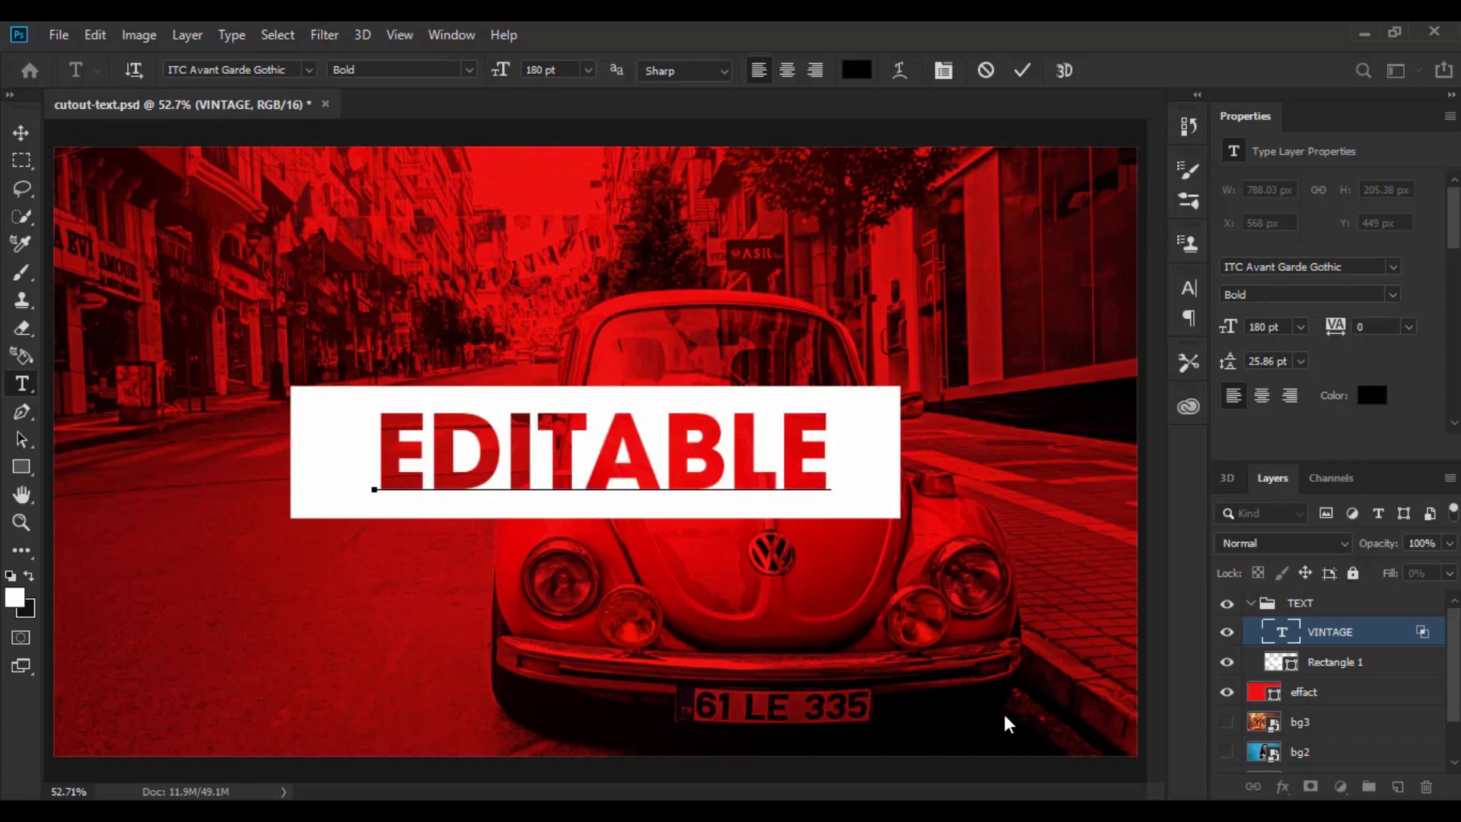
pyautogui.click(20, 133)
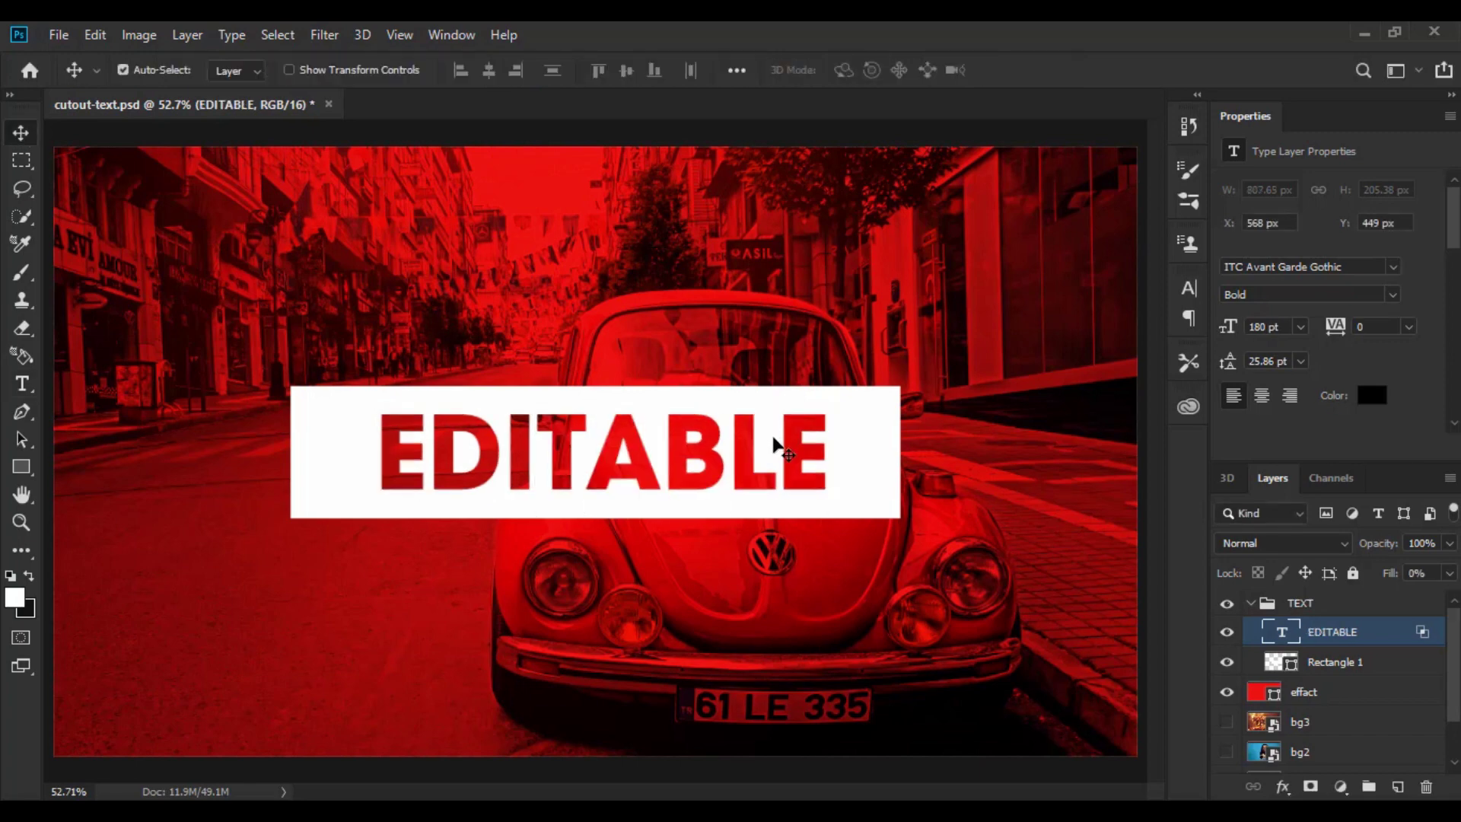
pyautogui.moveTo(793, 475); pyautogui.dragTo(787, 475)
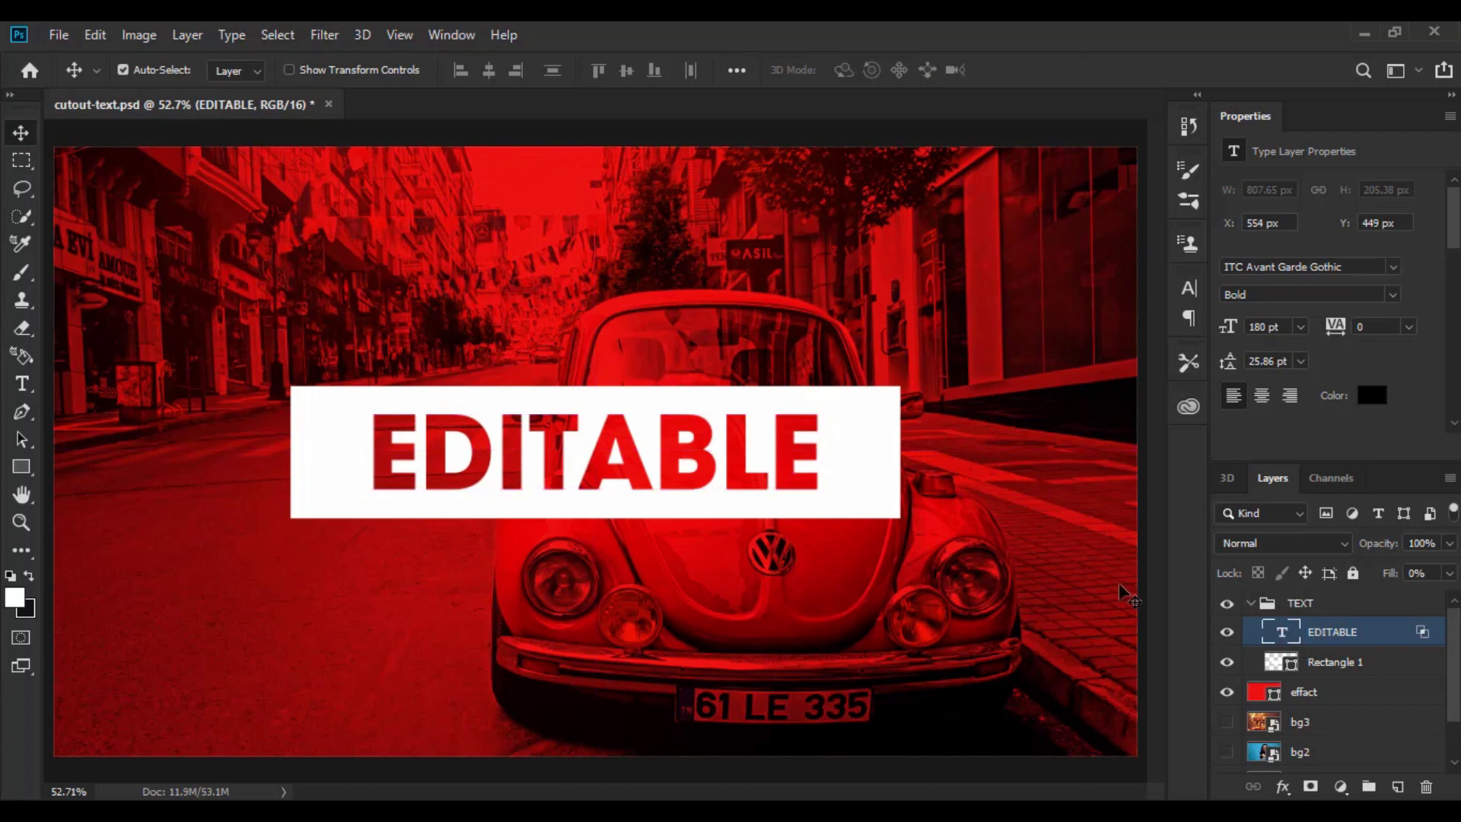
# Undo the text move and the wording change, and deselect all layers.
pyautogui.hotkey('ctrl', 'z')
pyautogui.hotkey('ctrl', 'z')
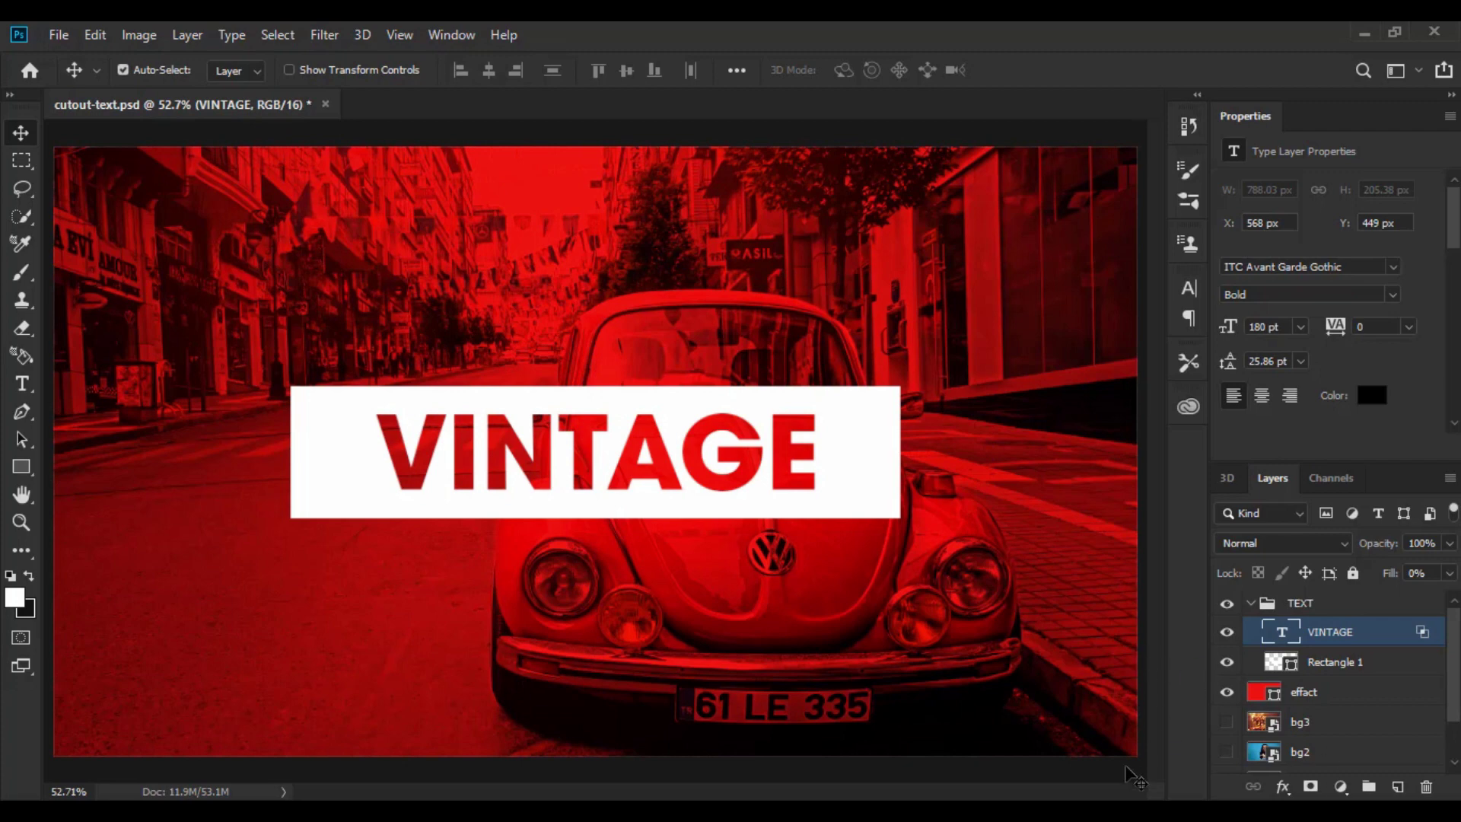
pyautogui.click(1134, 776)
# Preview the cutout over other photos by showing the bg2 and bg3 layers and hiding both again.
pyautogui.scroll(-2, 1260, 643)
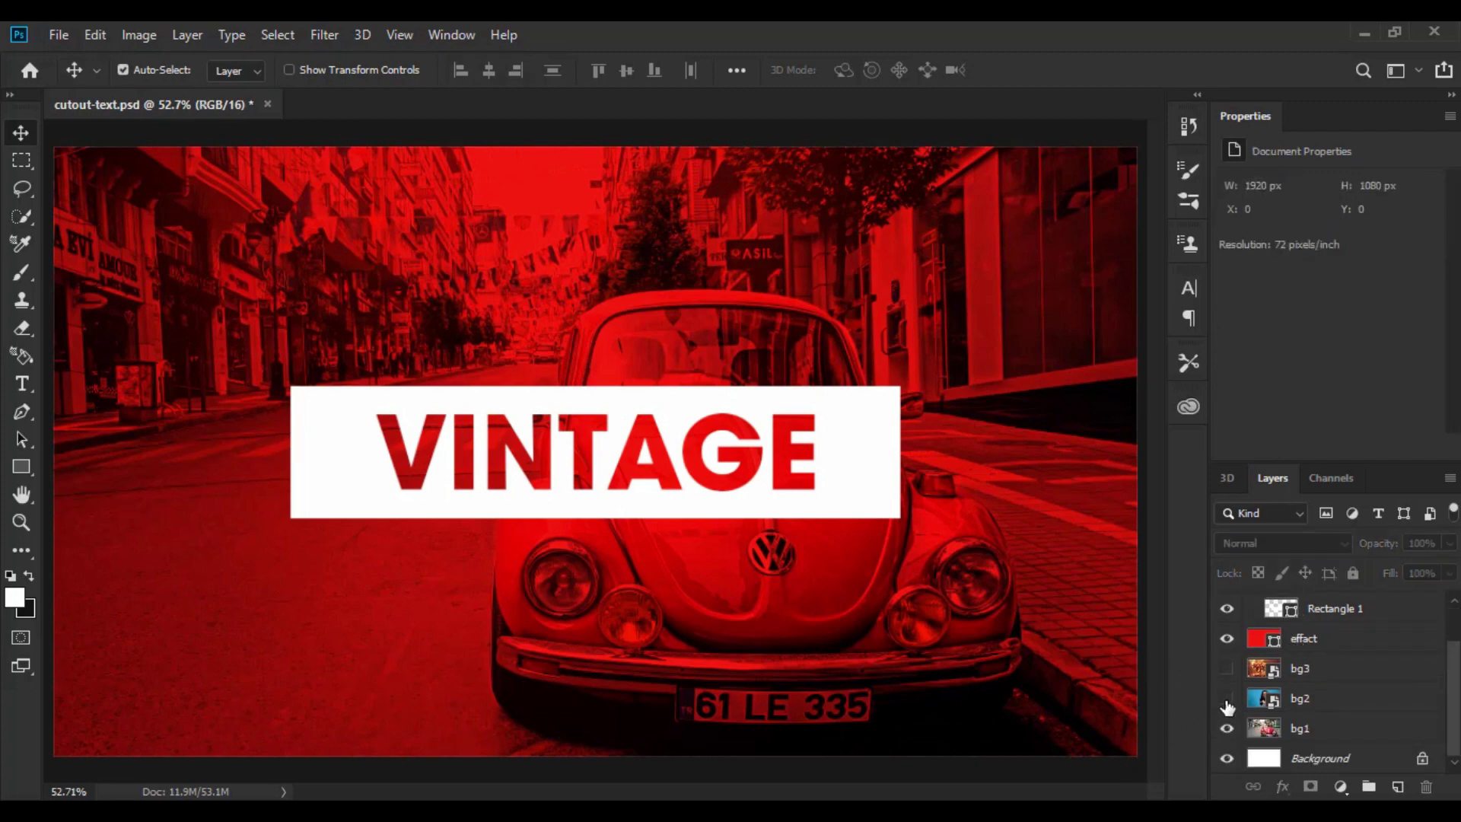
pyautogui.click(1228, 704)
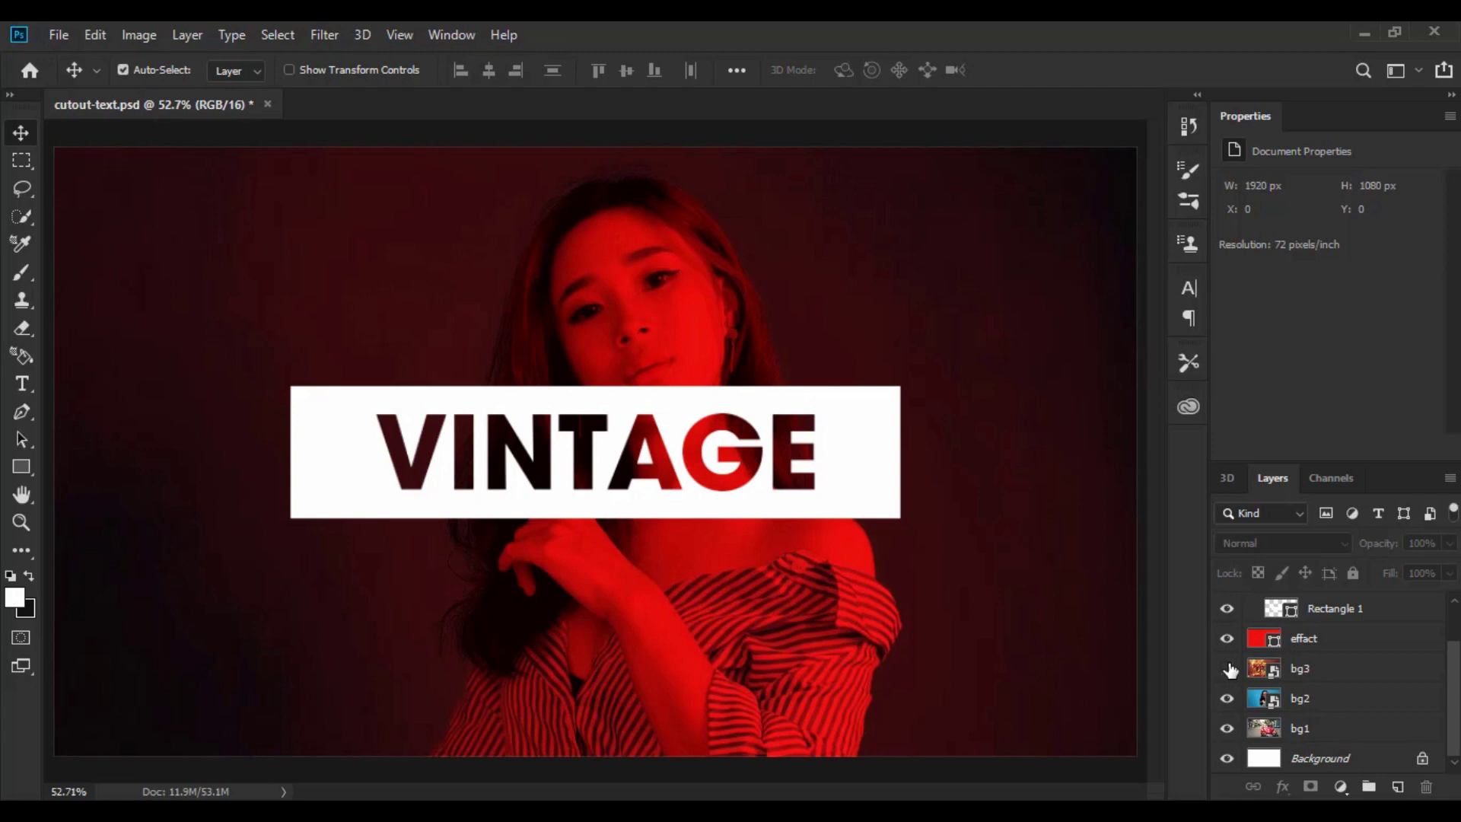
pyautogui.click(1228, 669)
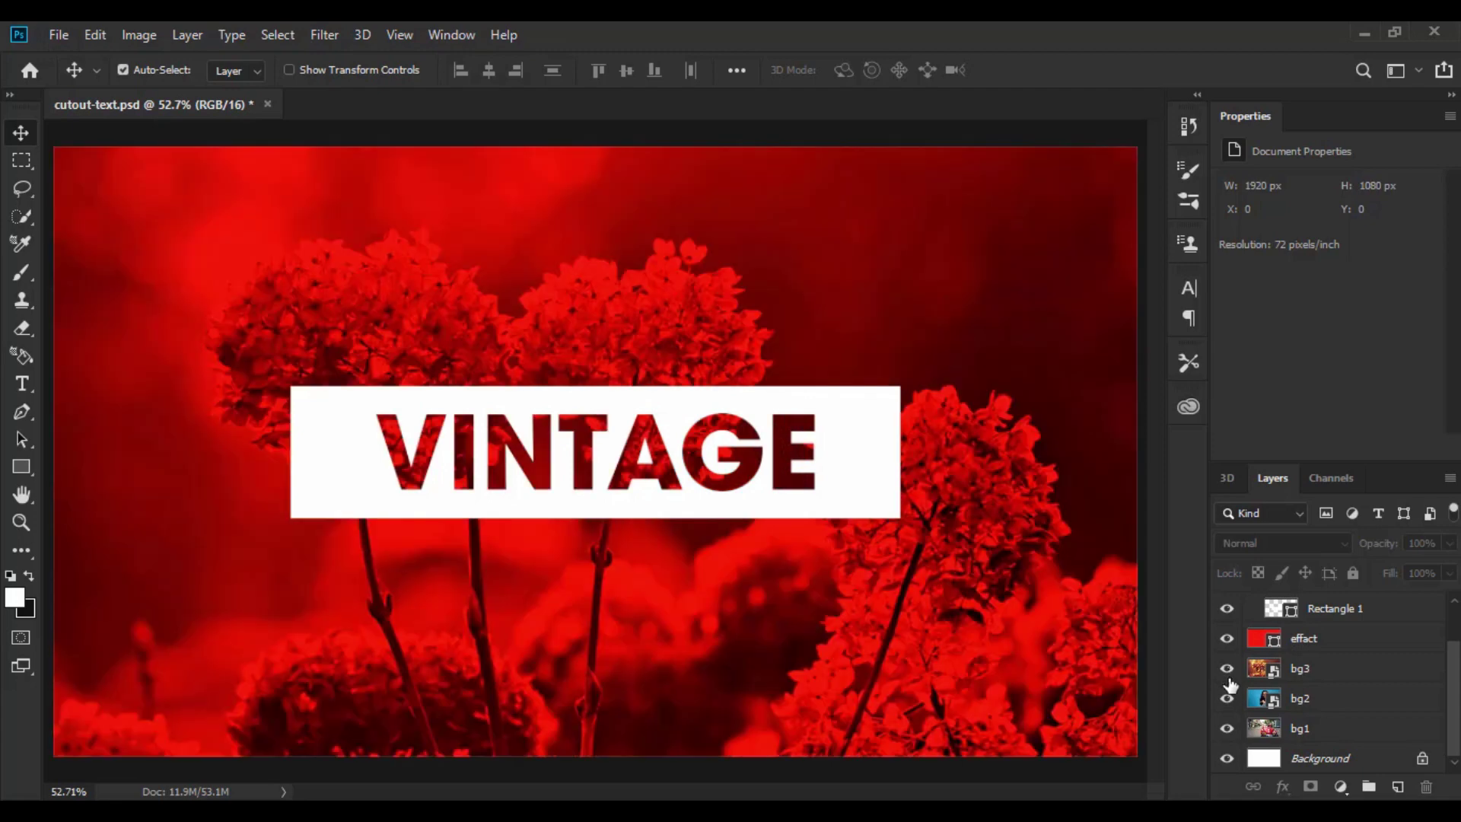
pyautogui.click(1227, 669)
pyautogui.click(1227, 699)
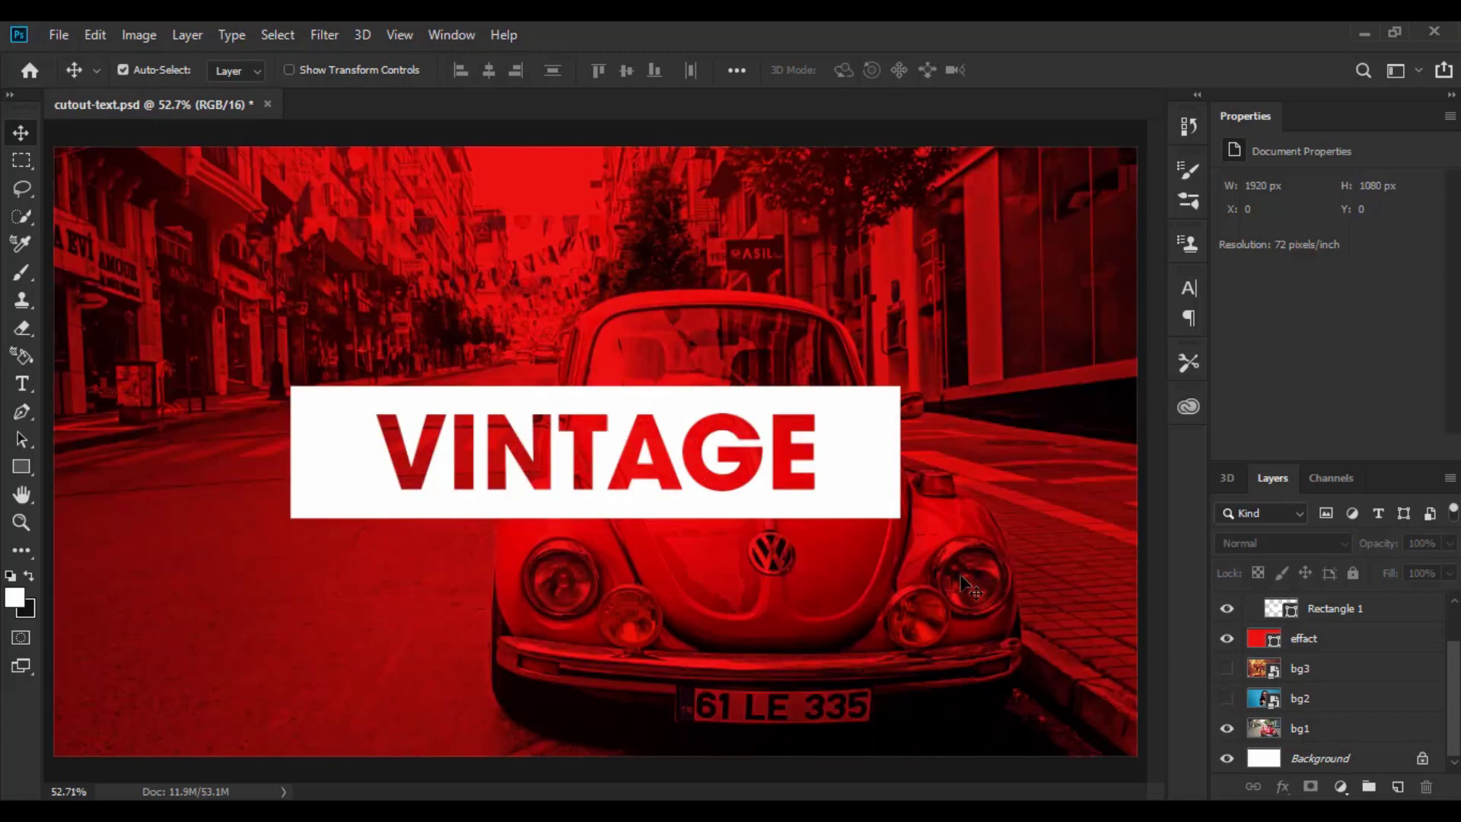